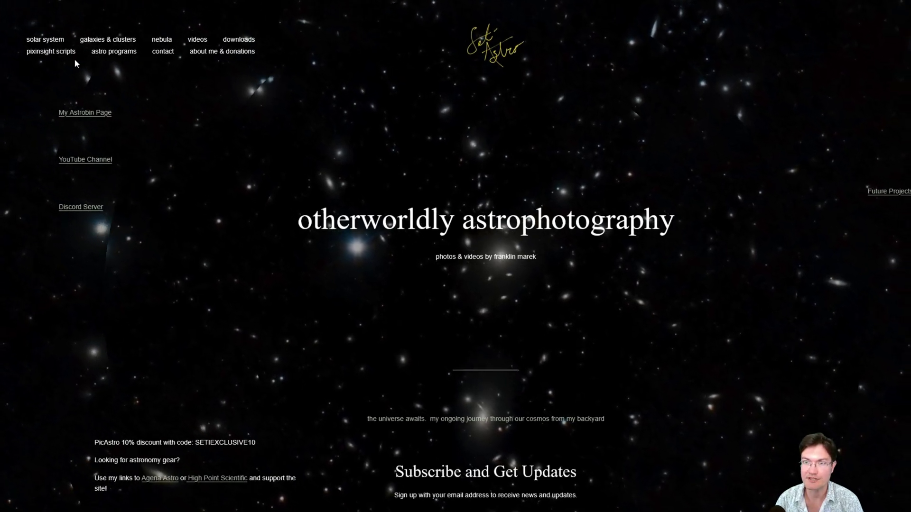
From setiastro.com's astro programs menu, reach the GitHub releases page for SetiAstroSuite V2.15.13
mouse_move(105, 59)
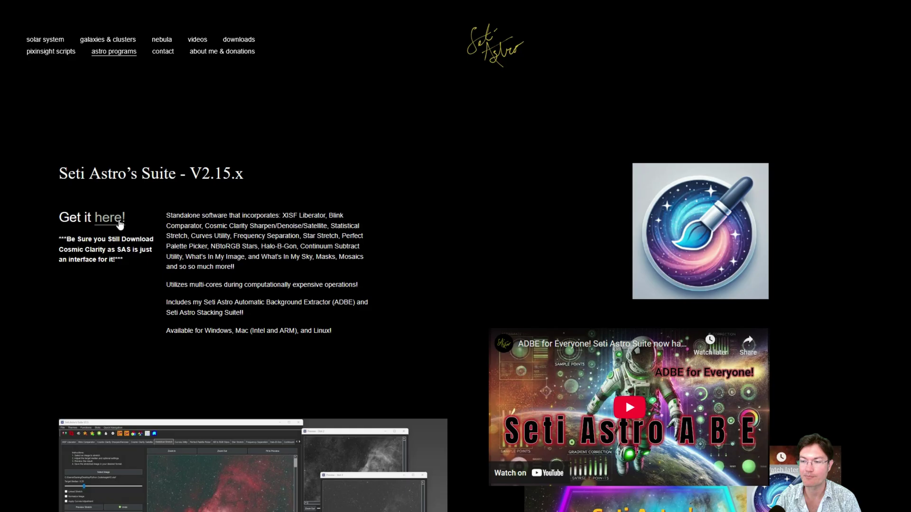
left_click(119, 221)
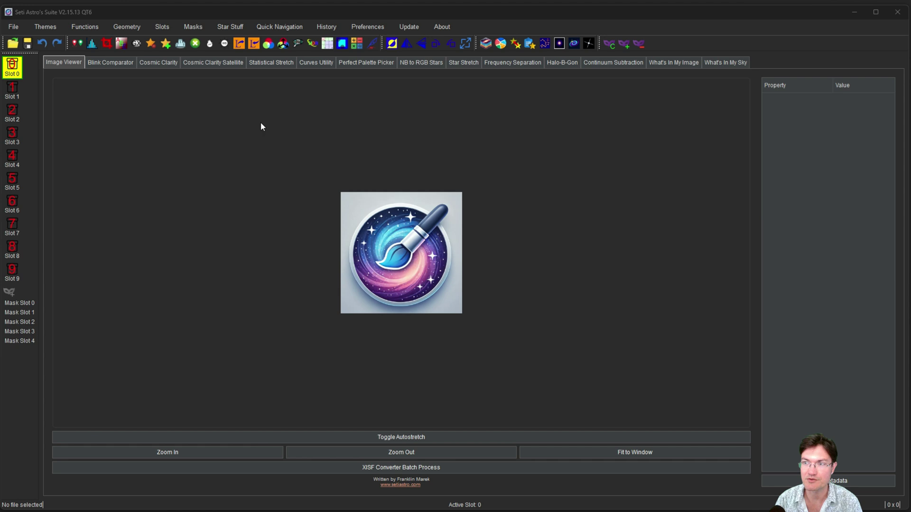
Switch to the Curves Utility with imagetoremovestars.tif loaded
left_click(301, 63)
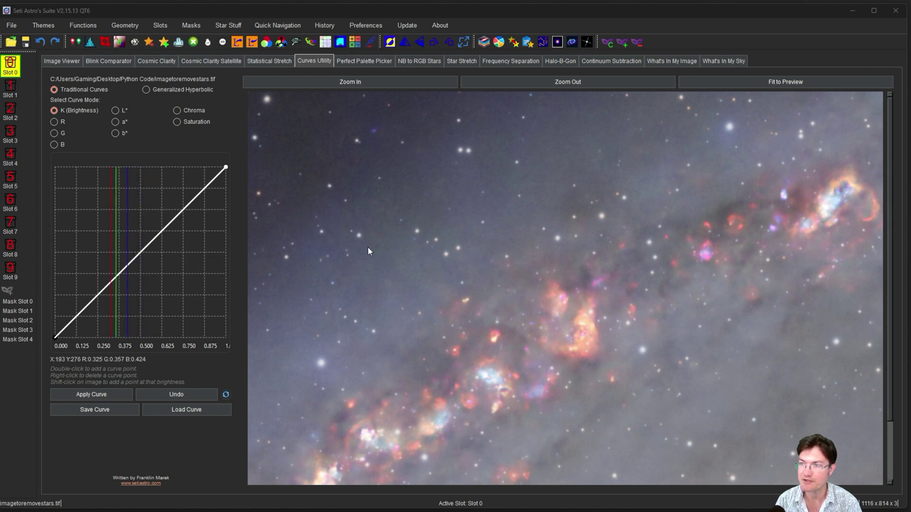
Switch to Generalized Hyperbolic curves and raise α stepwise from 2.68 through 4.10 and 7.92 to 9.42
left_click(146, 90)
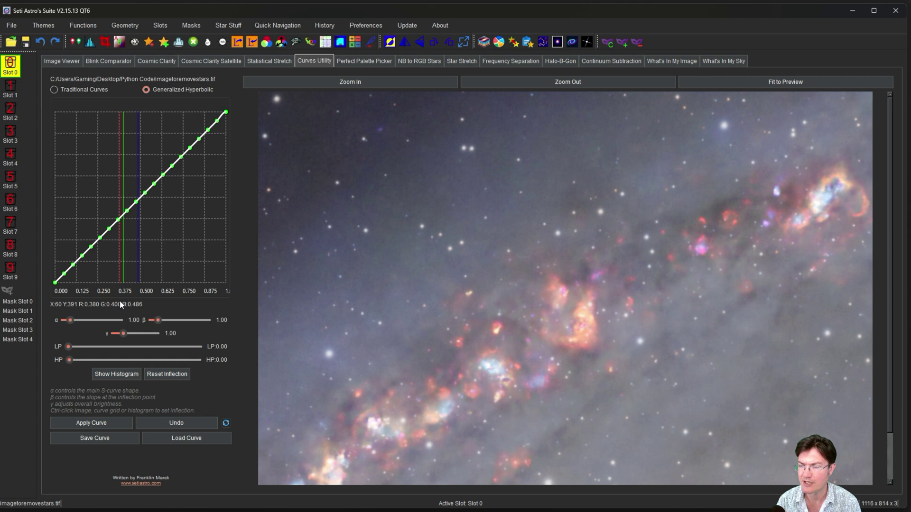
left_click(69, 320)
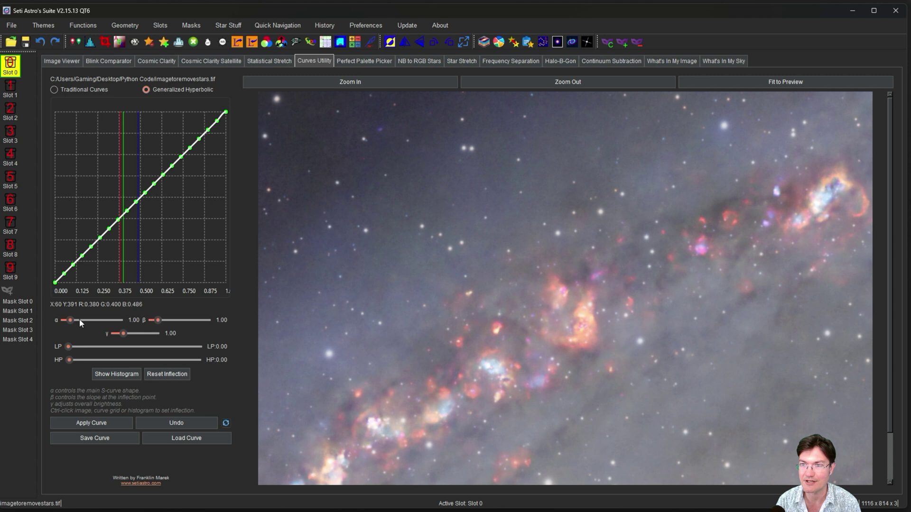
scroll(79, 322, "down", 2)
left_click(79, 320)
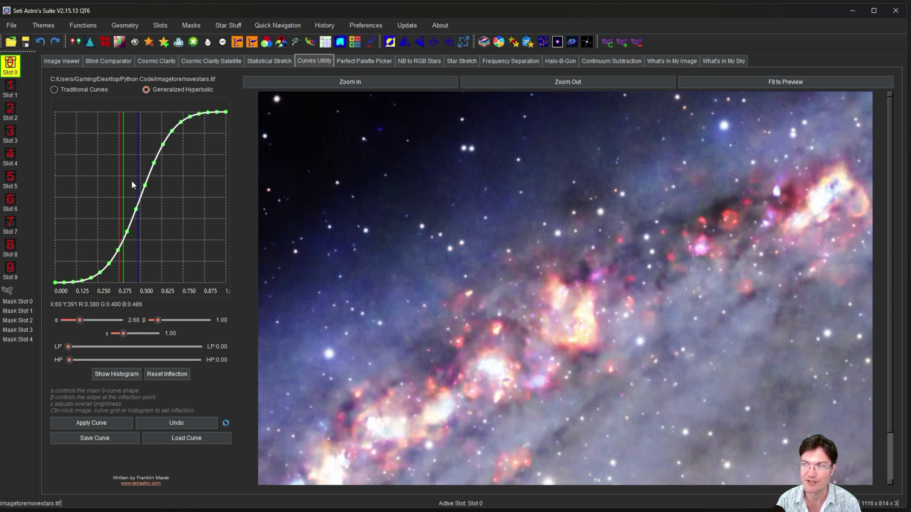
left_click(87, 321)
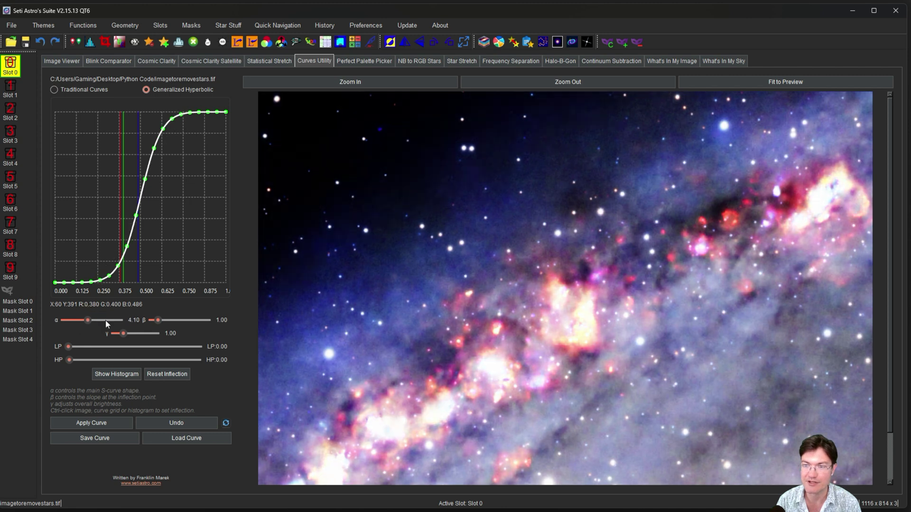
left_click(111, 324)
left_click(109, 320)
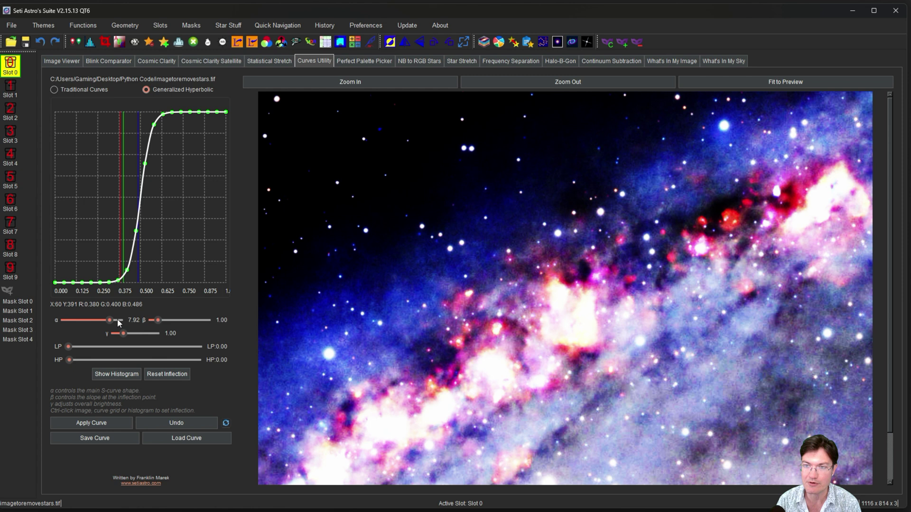
left_click(117, 320)
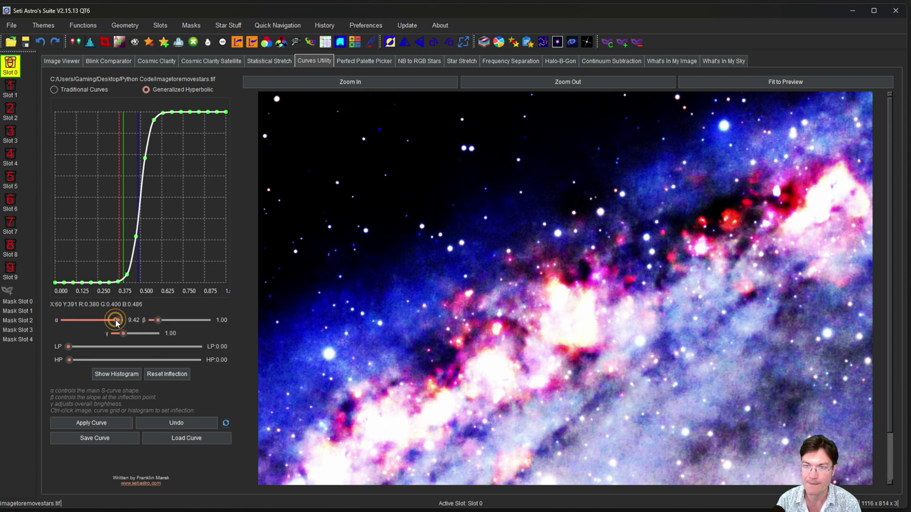
Drop α near zero, then bring it back up through 0.44, 0.68 and 0.76 to about 1.10
left_click(58, 321)
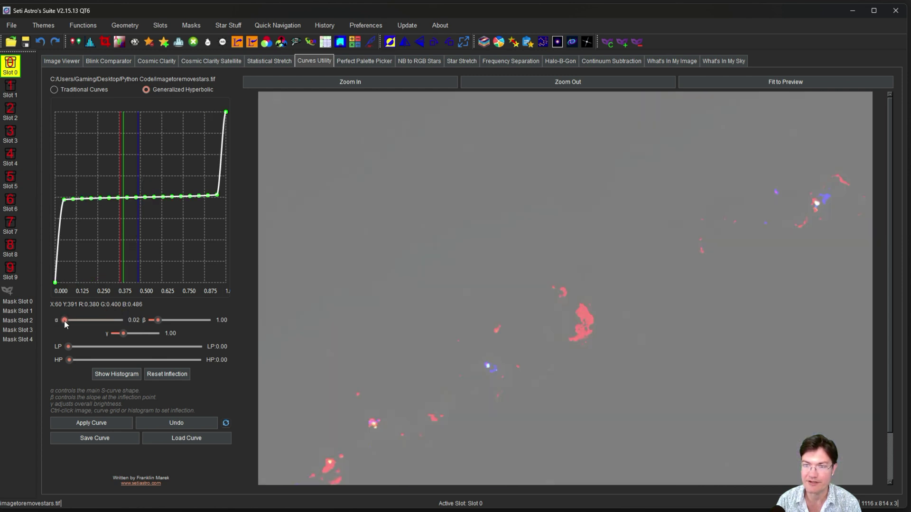
left_click(68, 321)
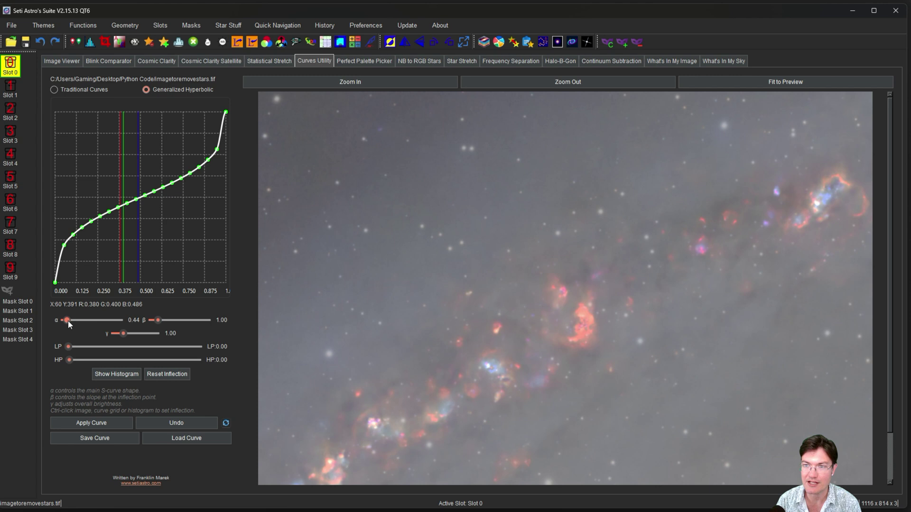
left_click(68, 321)
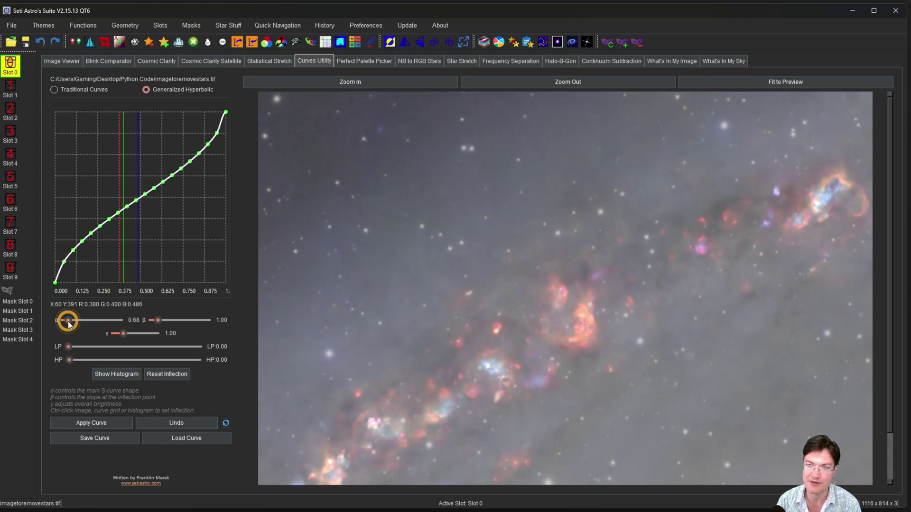
left_click(70, 320)
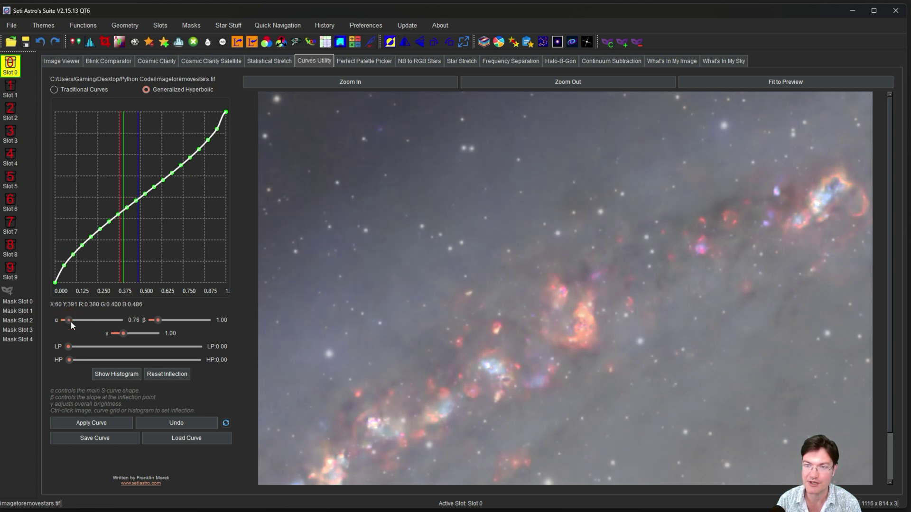
left_click_drag(70, 320, 71, 321)
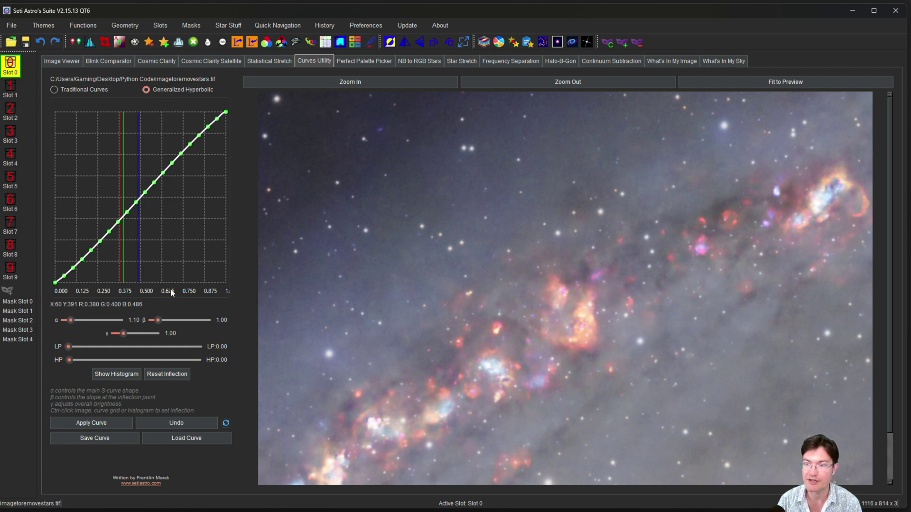
Raise β stepwise from 2.18 through 3.60, 5.34 and 7.00 to 9.16
left_click(164, 323)
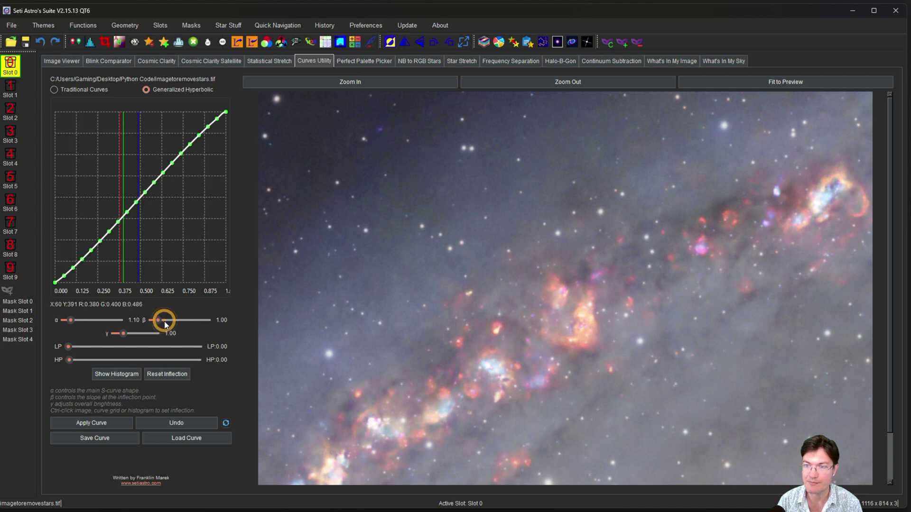
left_click(164, 321)
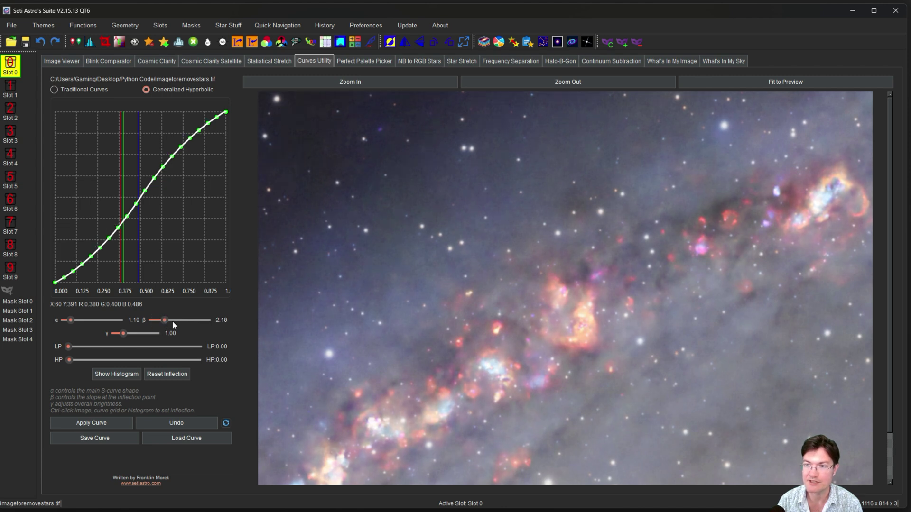
left_click(172, 320)
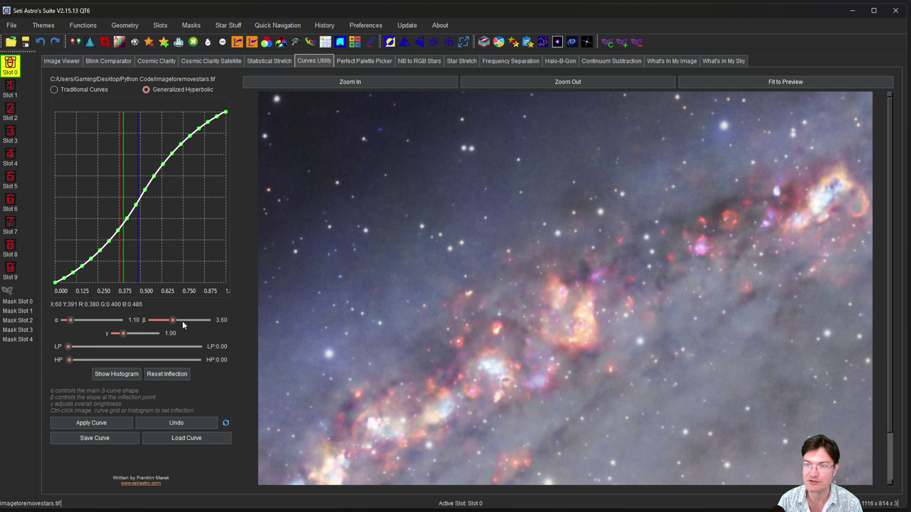
left_click(182, 321)
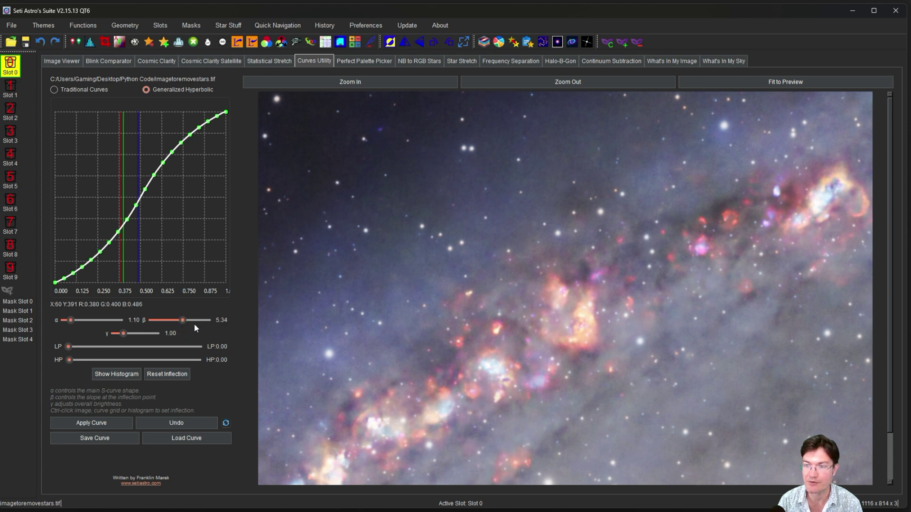
left_click(192, 321)
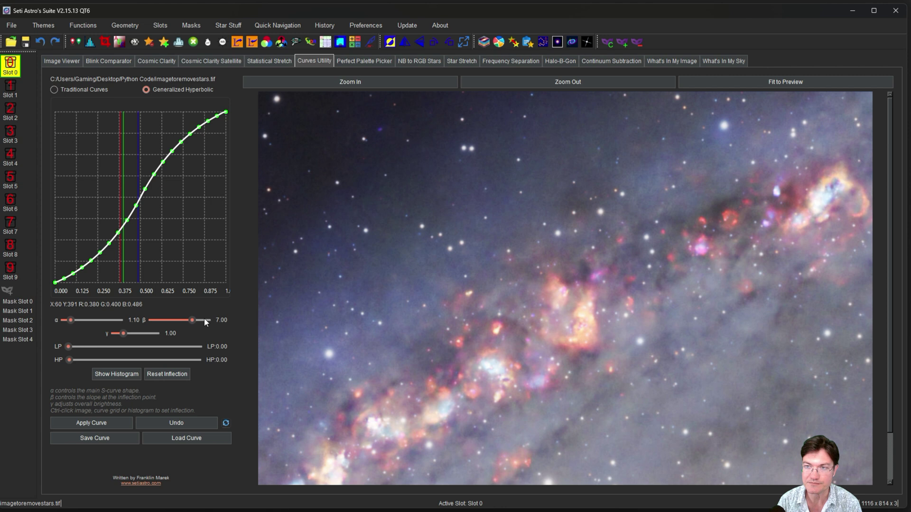
left_click(206, 320)
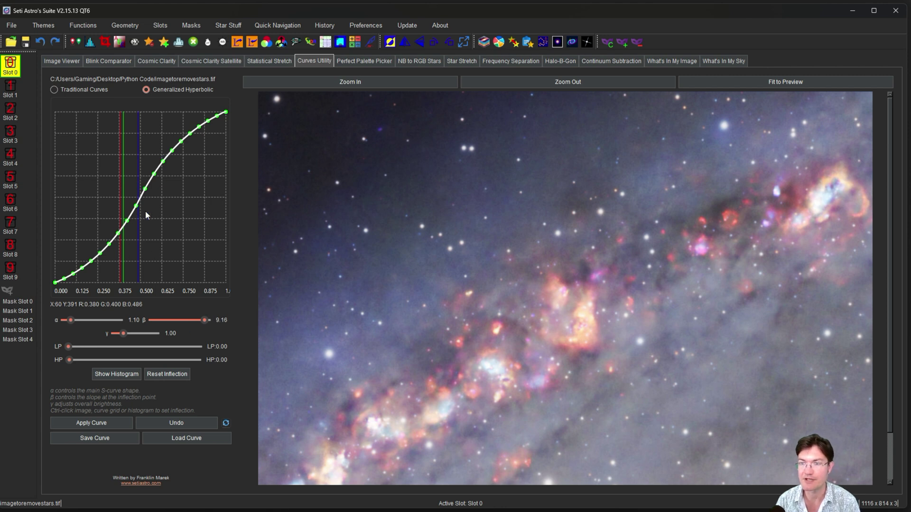
Raise α to 2.94, then lower β from 4.10 down to 0.94
left_click(81, 320)
left_click(175, 320)
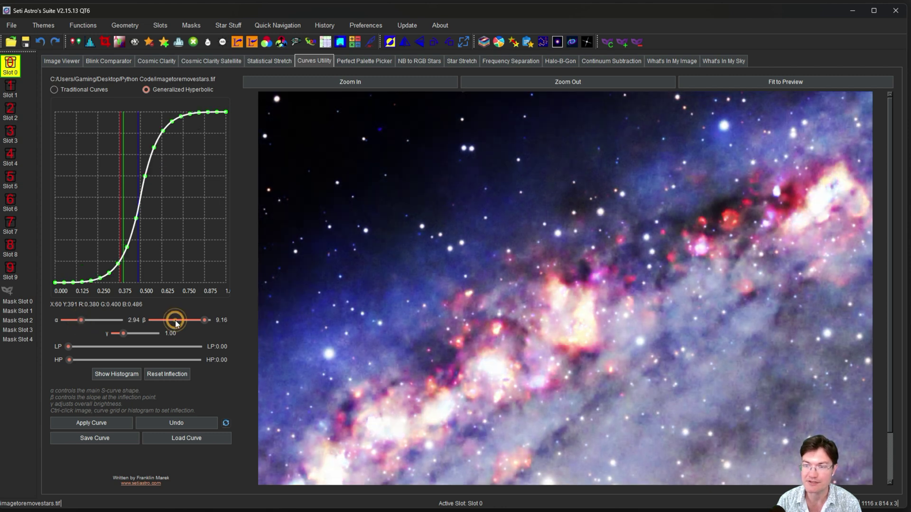
left_click(168, 321)
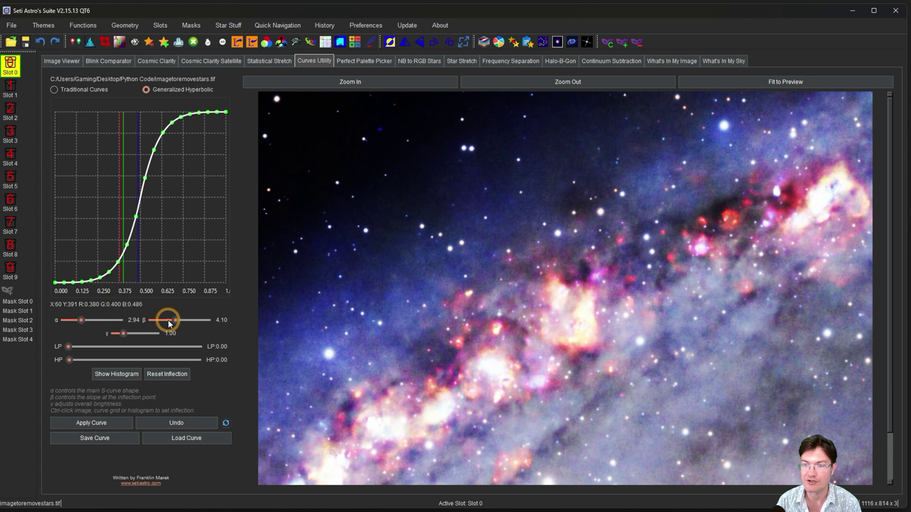
left_click(158, 320)
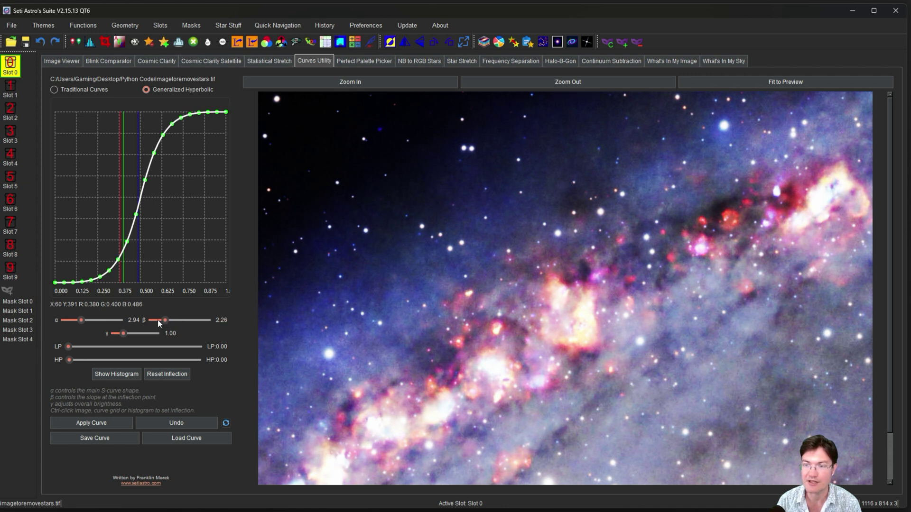
left_click(158, 320)
left_click(157, 320)
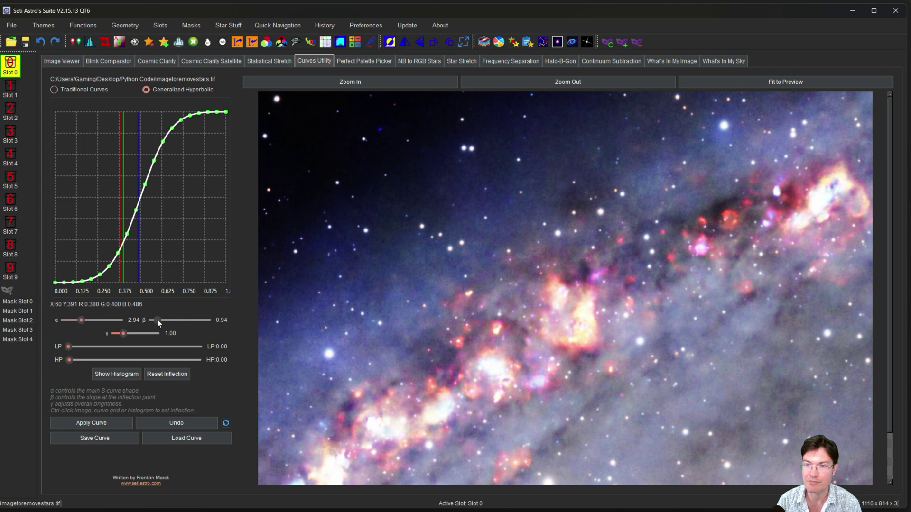
Set β to 0.02, then 0.18, and reduce α to 2.02
left_click_drag(155, 319, 151, 320)
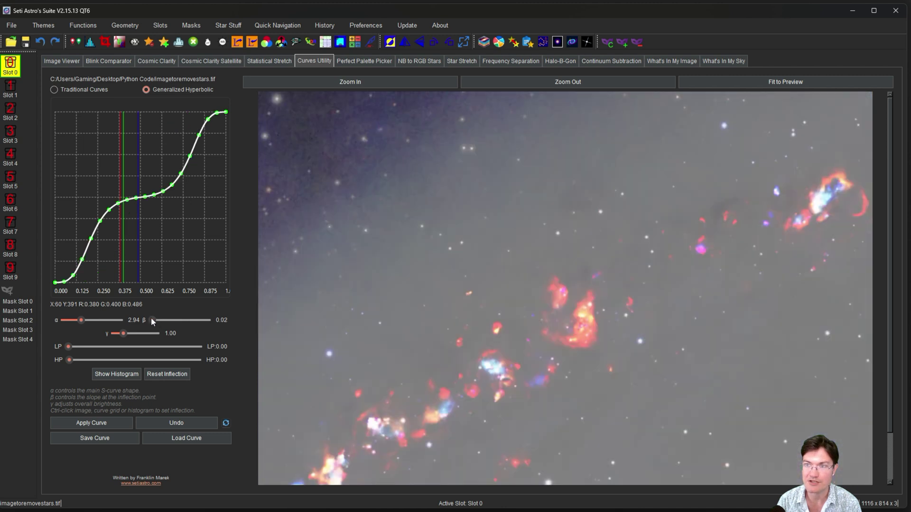
left_click(152, 320)
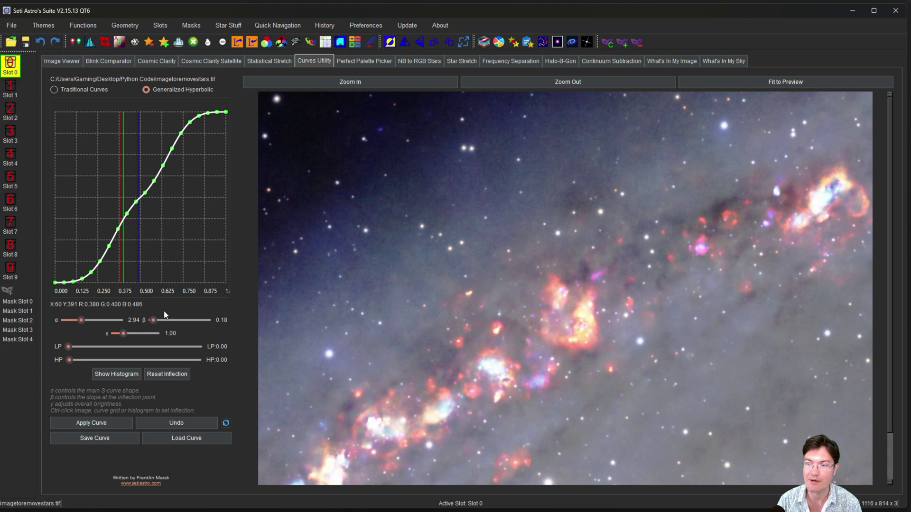
left_click_drag(81, 321, 76, 320)
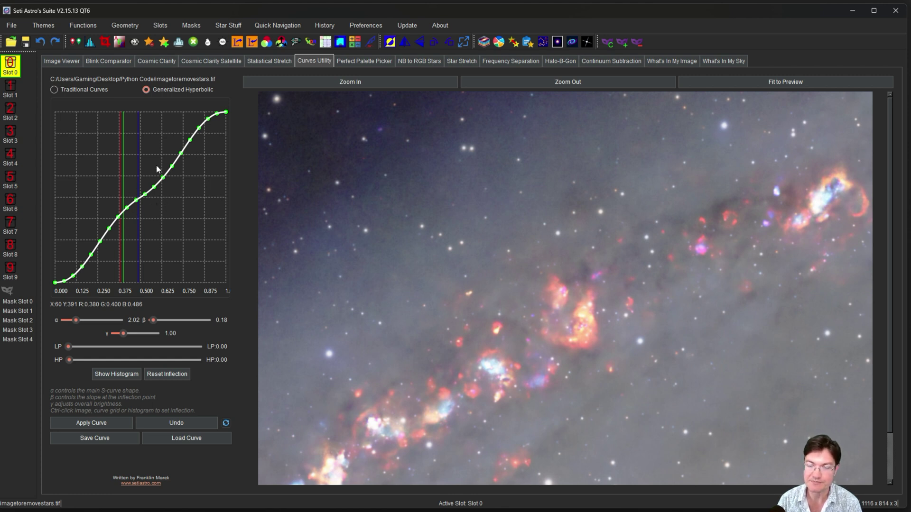
Try β at 1.18 and 0.36, then γ at 2.14 and 0.55
left_click(71, 320)
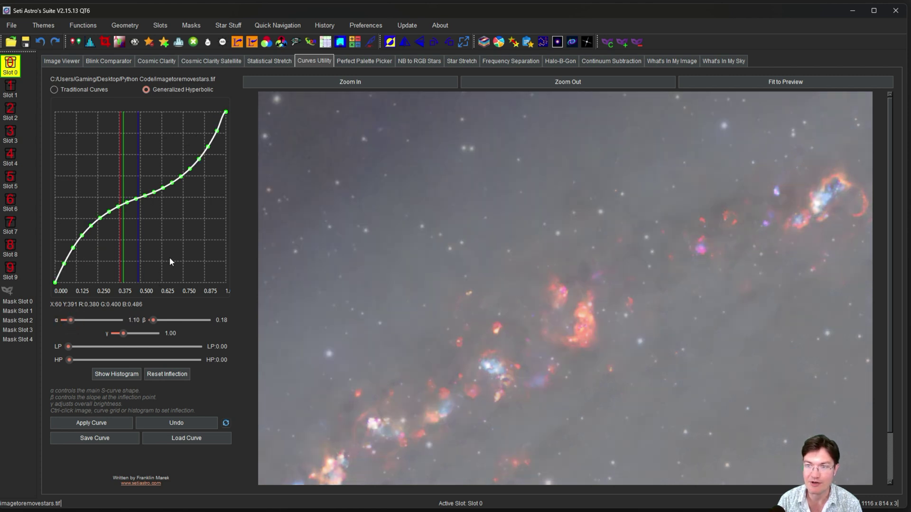
left_click(159, 319)
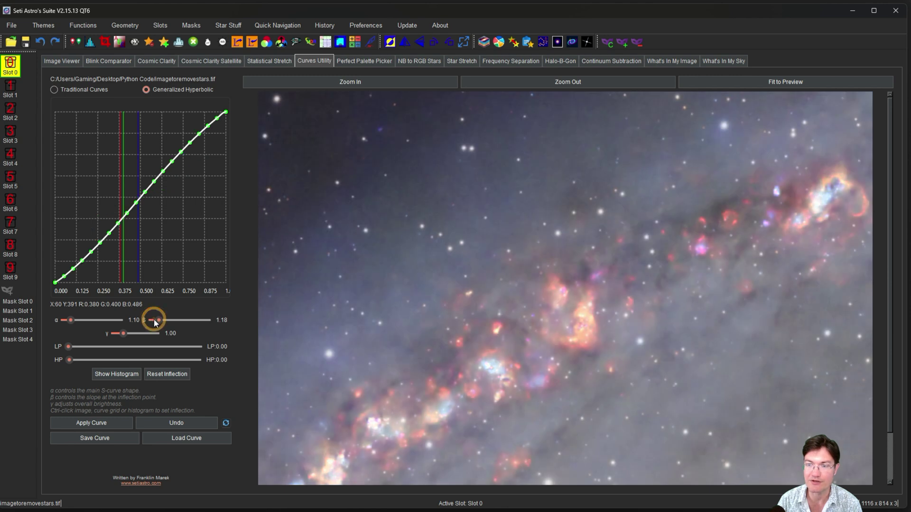
left_click(153, 320)
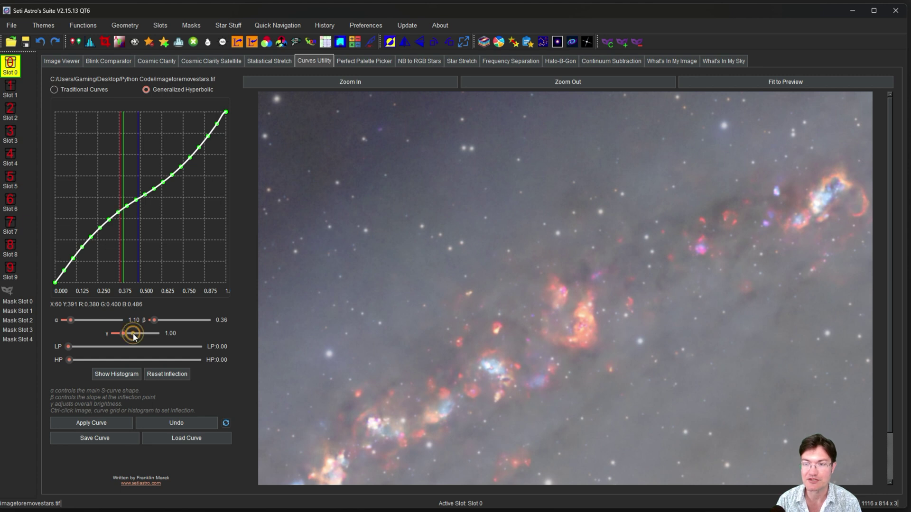
left_click(134, 333)
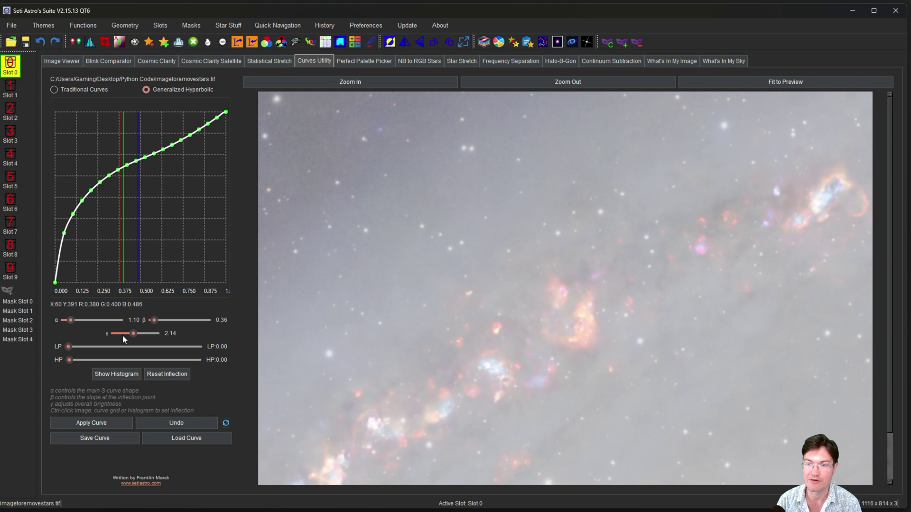
left_click(119, 334)
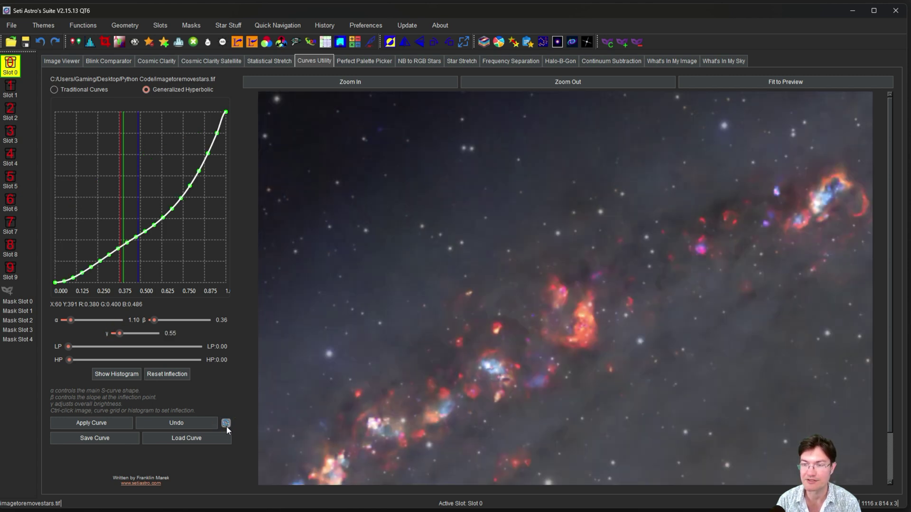
Reset the curve to a straight diagonal, then set γ to 0.93 and α to 2.52
left_click(226, 424)
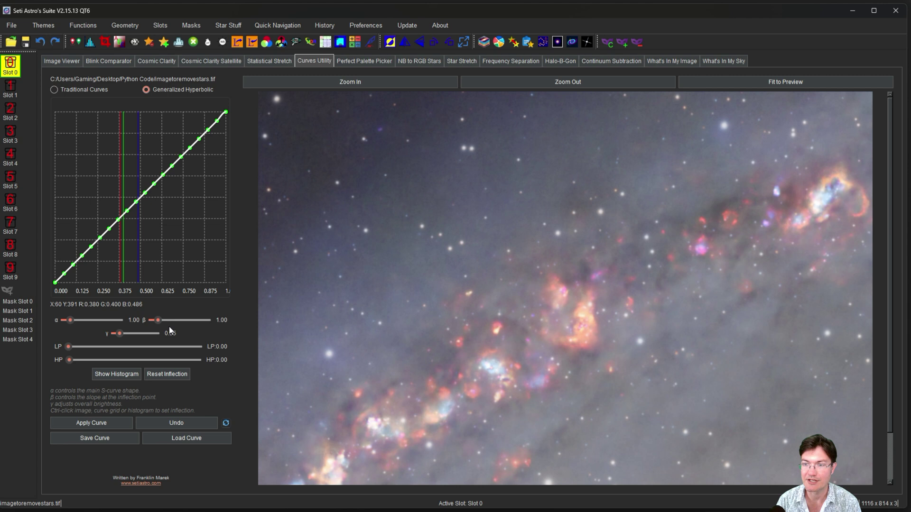
left_click(132, 334)
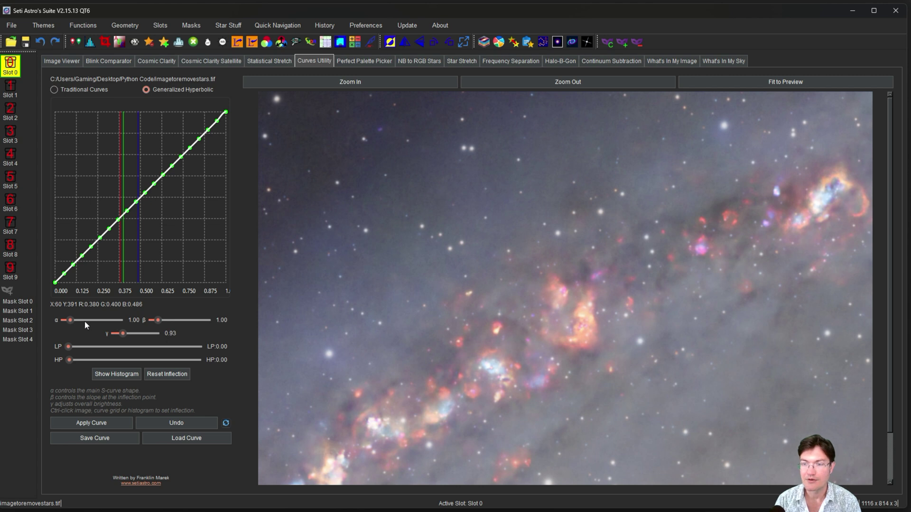
left_click(78, 321)
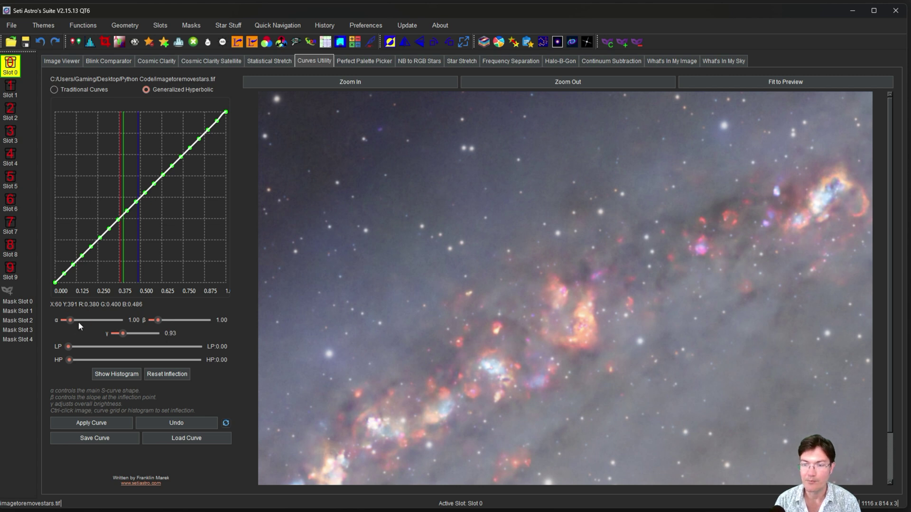
left_click(78, 326)
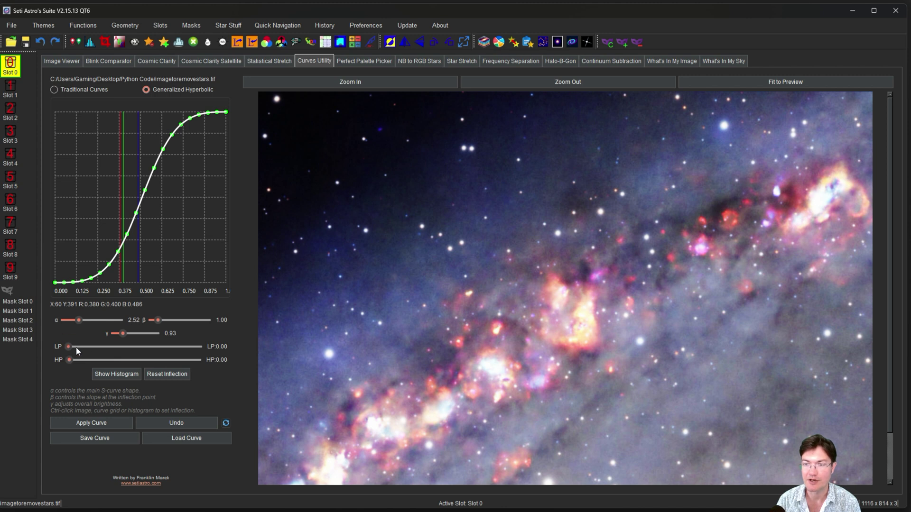
Raise LP to 0.16 and 0.33, return it to 0.00, then push HP to 1.00
left_click(89, 349)
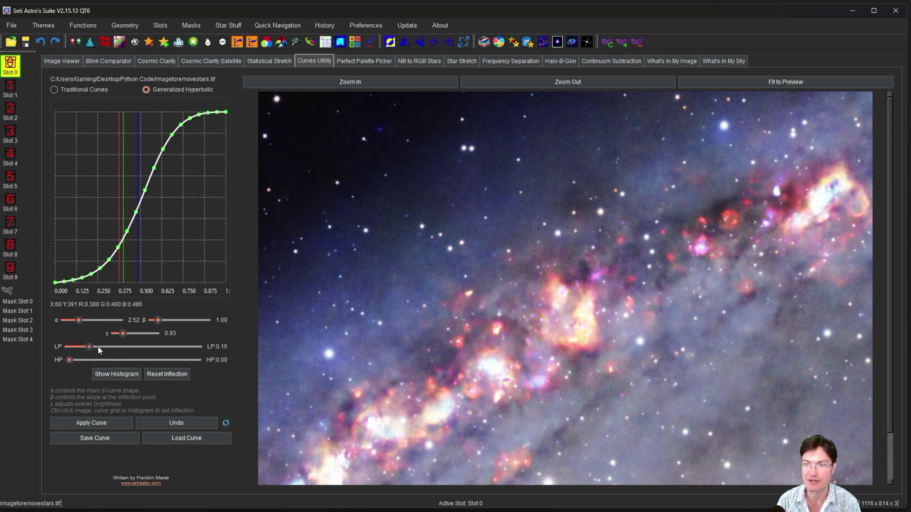
left_click_drag(99, 350, 224, 350)
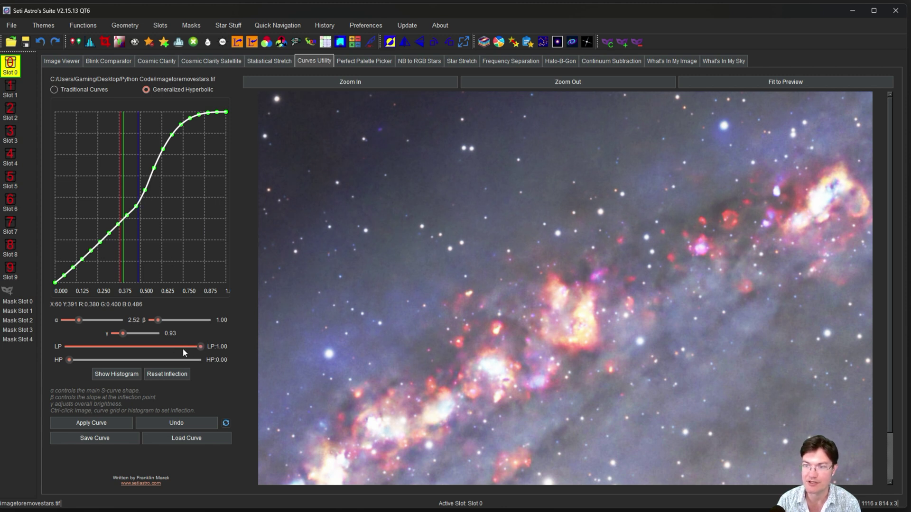
left_click_drag(200, 349, 87, 346)
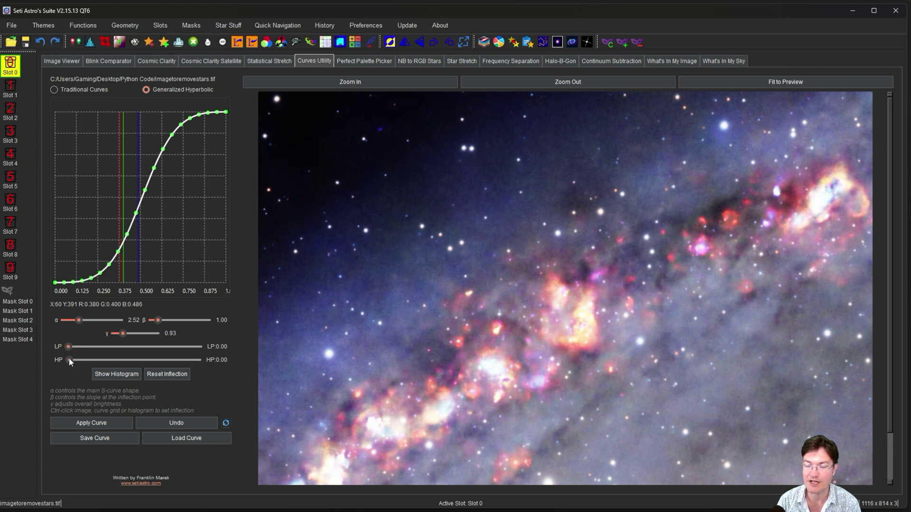
left_click_drag(79, 362, 212, 362)
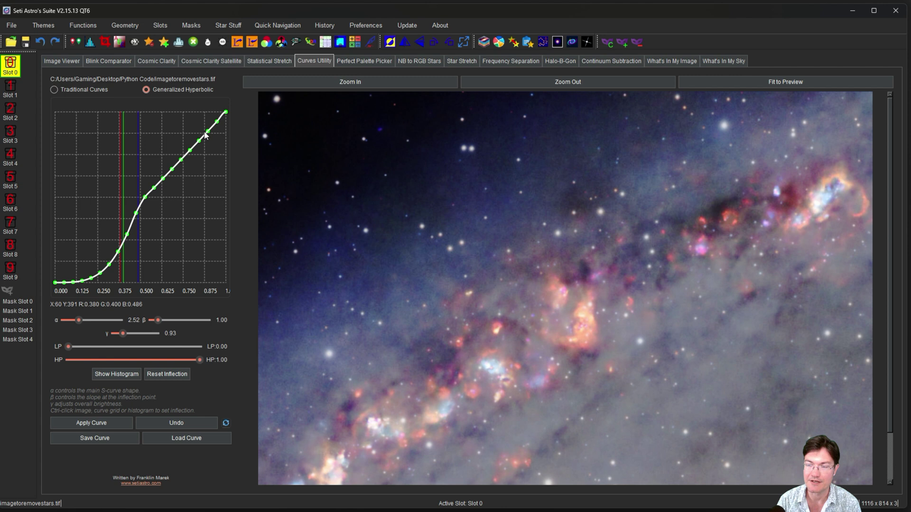
left_click(198, 360)
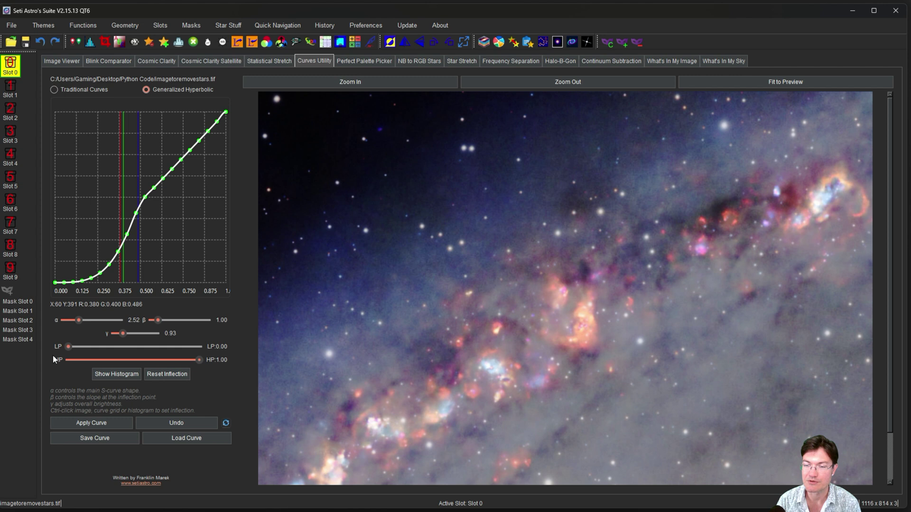
Reset HP to 0, then set LP 1.00, β and α to 10.00, and HP to 0.73
left_click(69, 360)
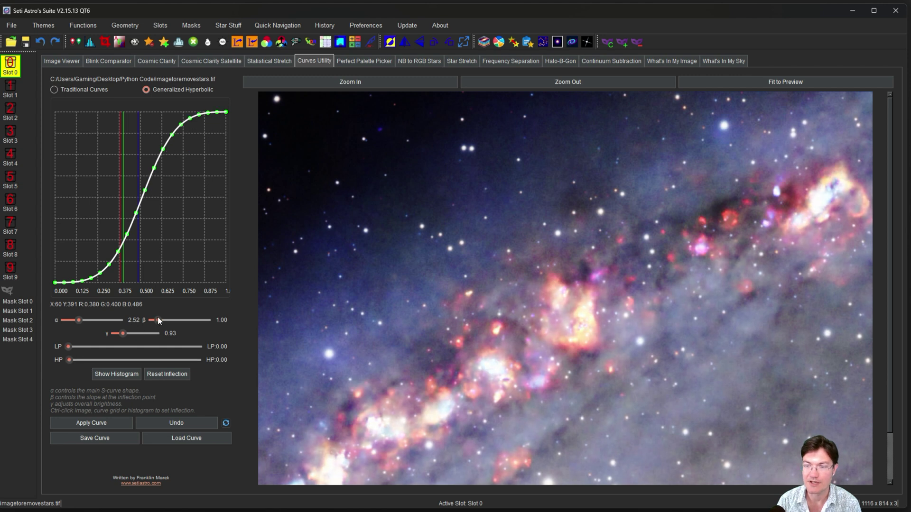
left_click_drag(158, 320, 170, 322)
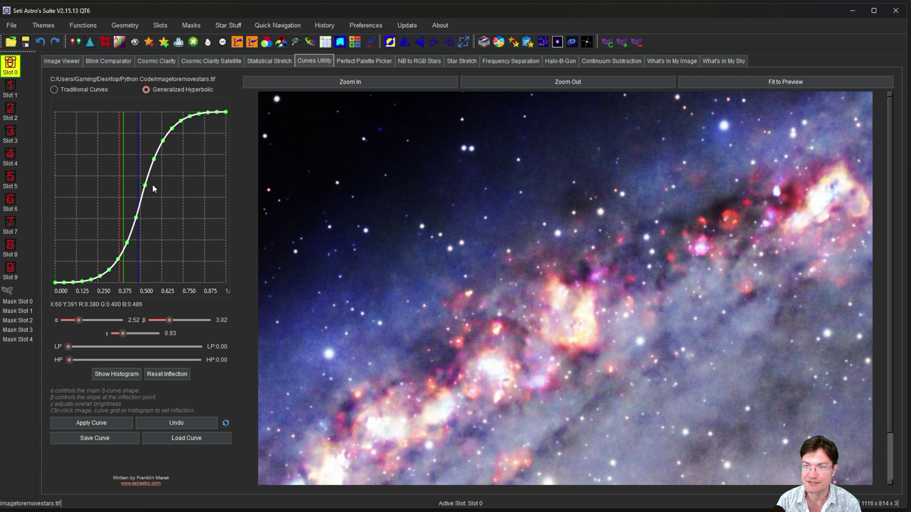
left_click_drag(68, 346, 200, 346)
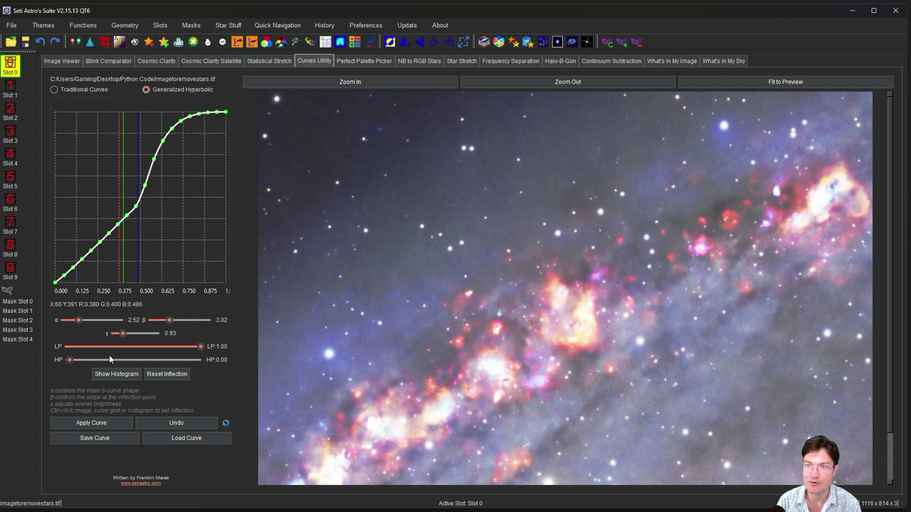
left_click_drag(109, 356, 134, 359)
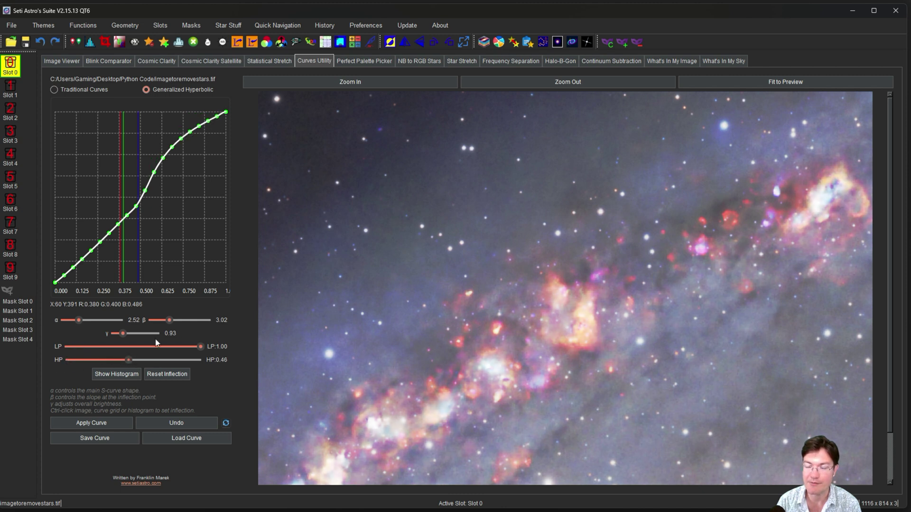
left_click(223, 320)
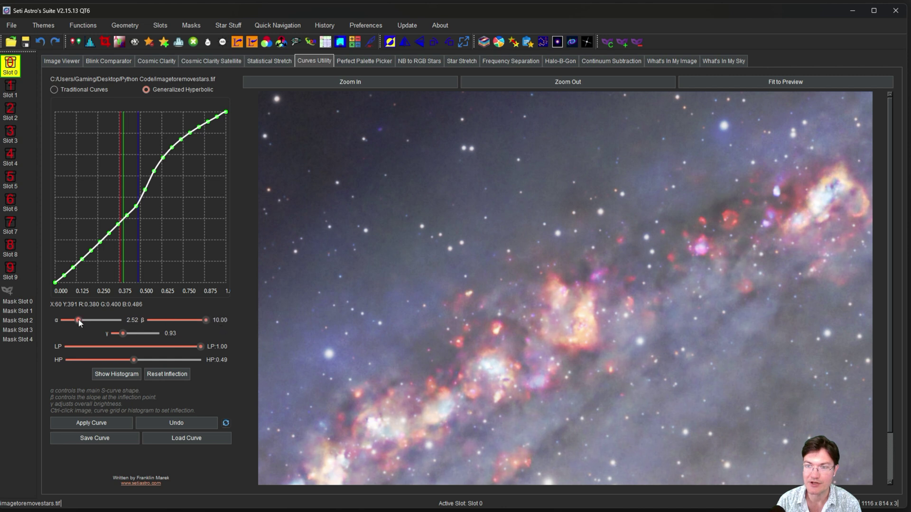
left_click(118, 320)
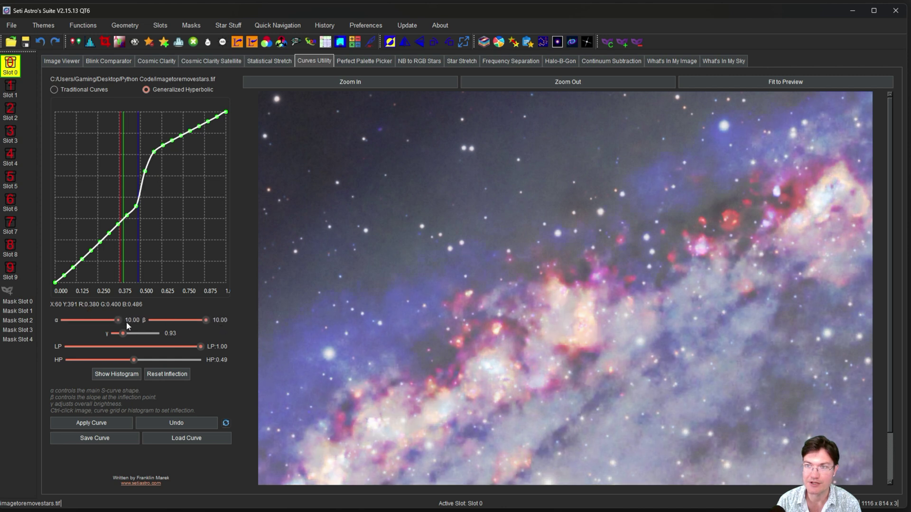
left_click_drag(133, 361, 165, 362)
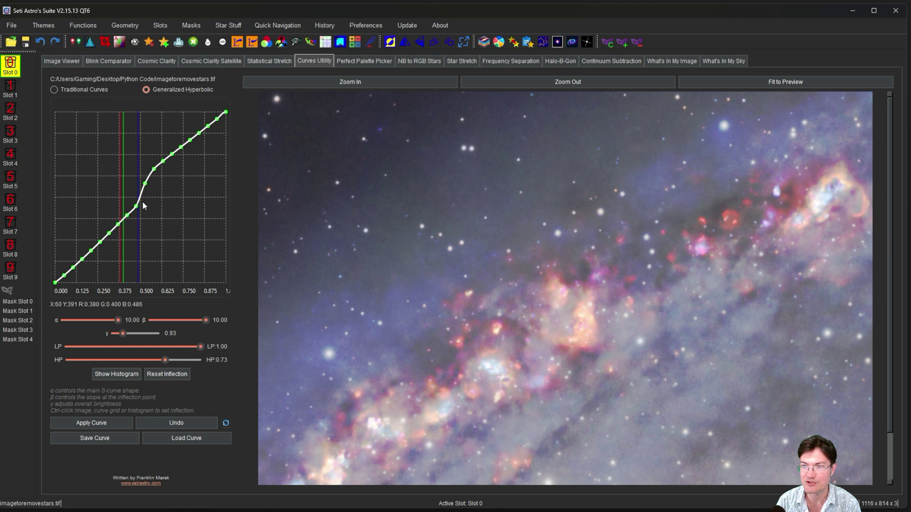
Reset all curve parameters, then set the symmetry point from the image to about 0.515
double_click(228, 116)
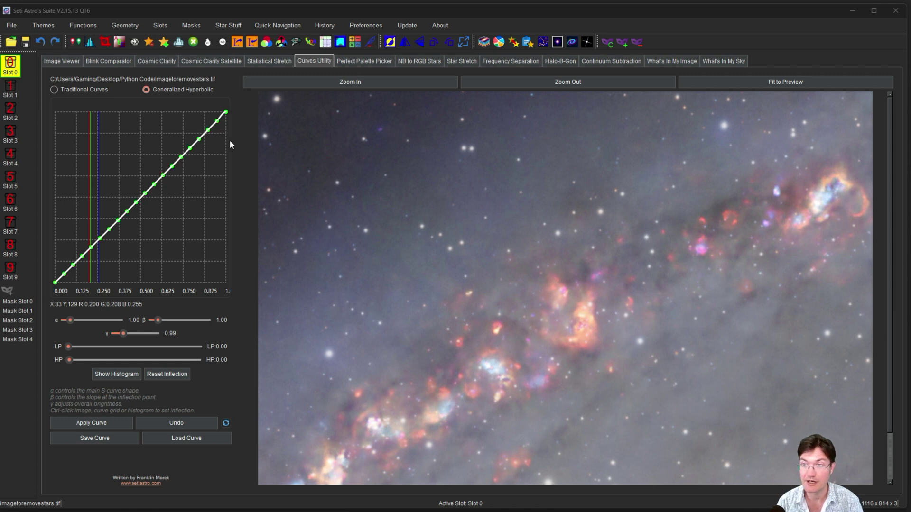
left_click(66, 223, "ctrl")
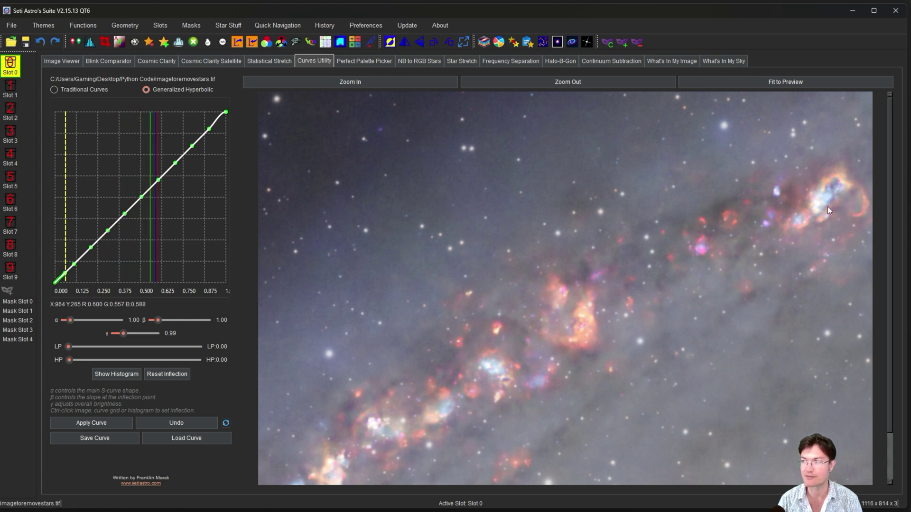
left_click(496, 290, "ctrl")
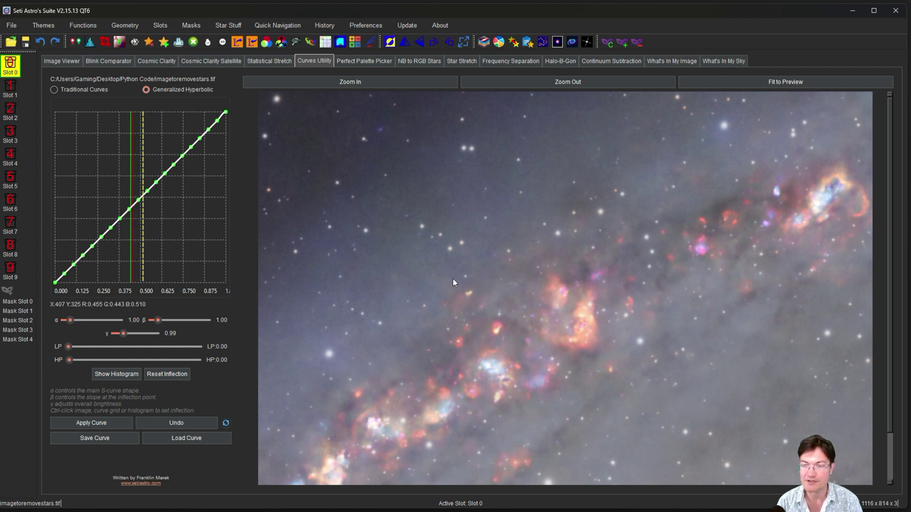
Show the histogram, toggle its log scale on and off, and set the symmetry point to about 0.69
left_click(99, 375)
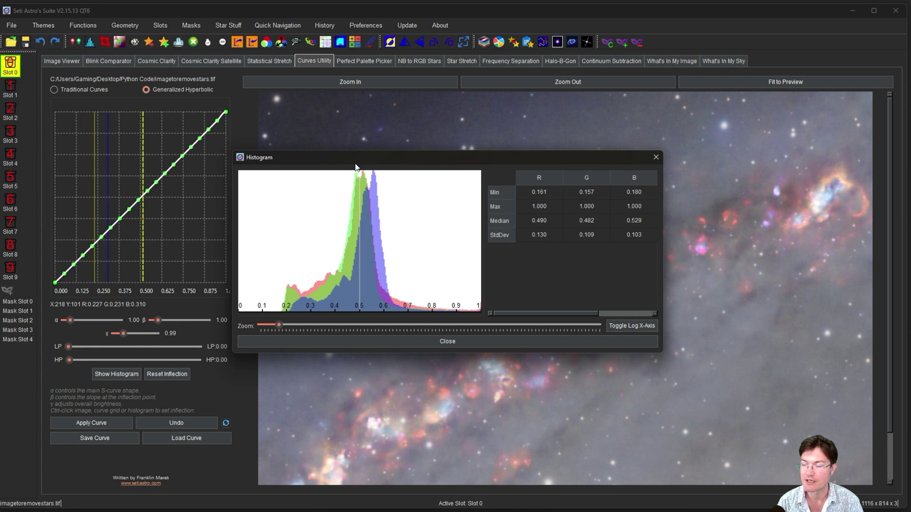
left_click_drag(360, 157, 451, 140)
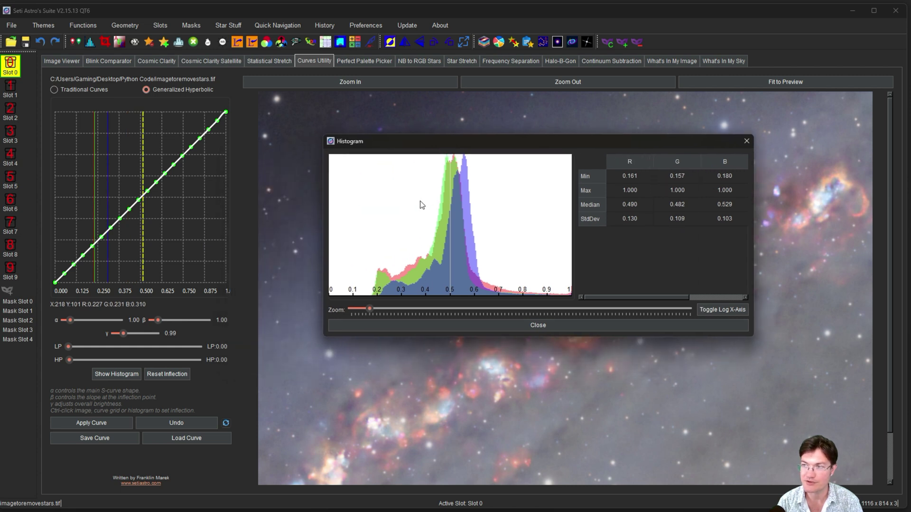
left_click(727, 314)
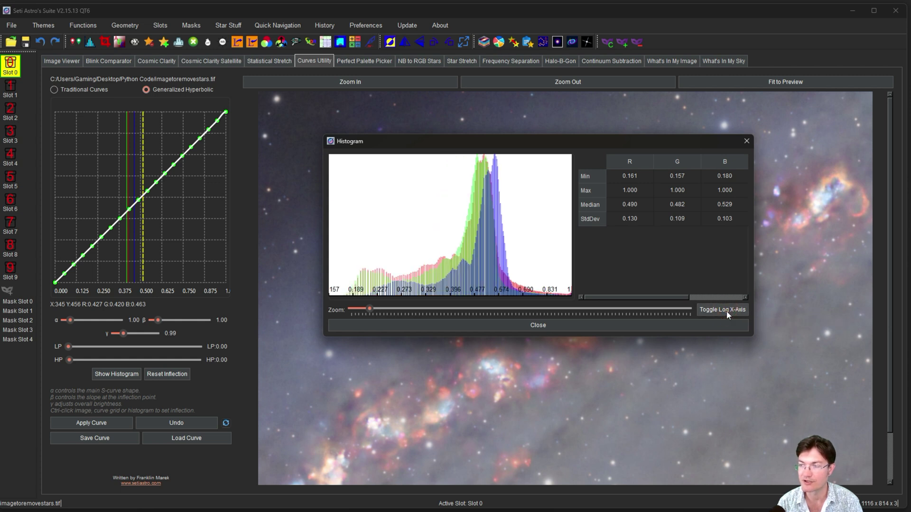
left_click(727, 311)
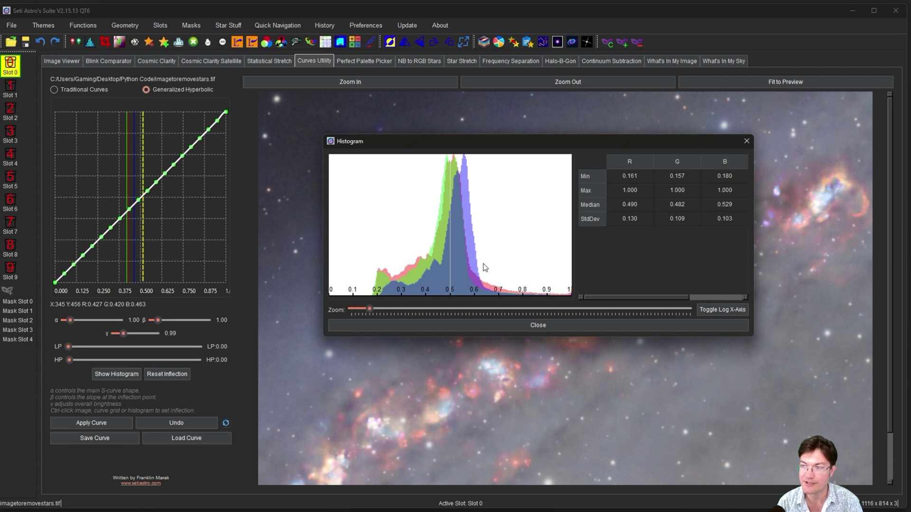
left_click(497, 261, "ctrl")
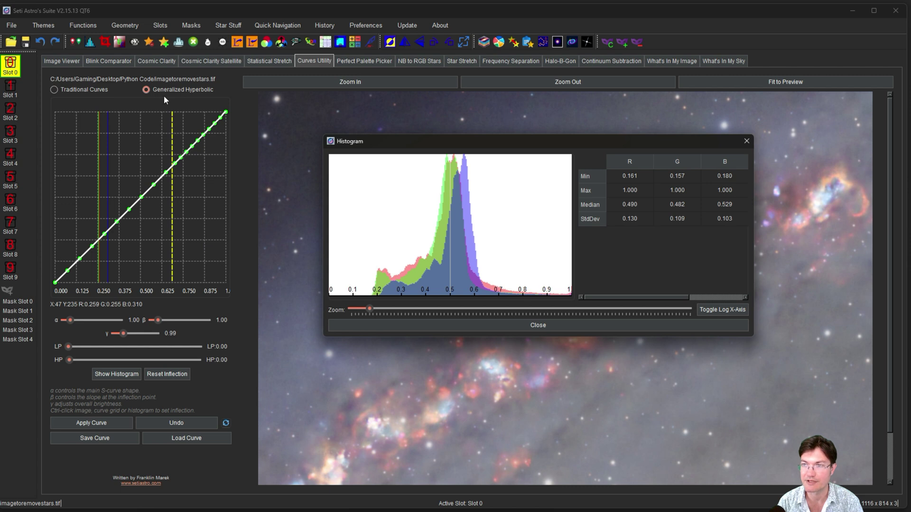
Close the histogram, raise α, LP and HP, apply the curve, then randomize the parameters
left_click(746, 141)
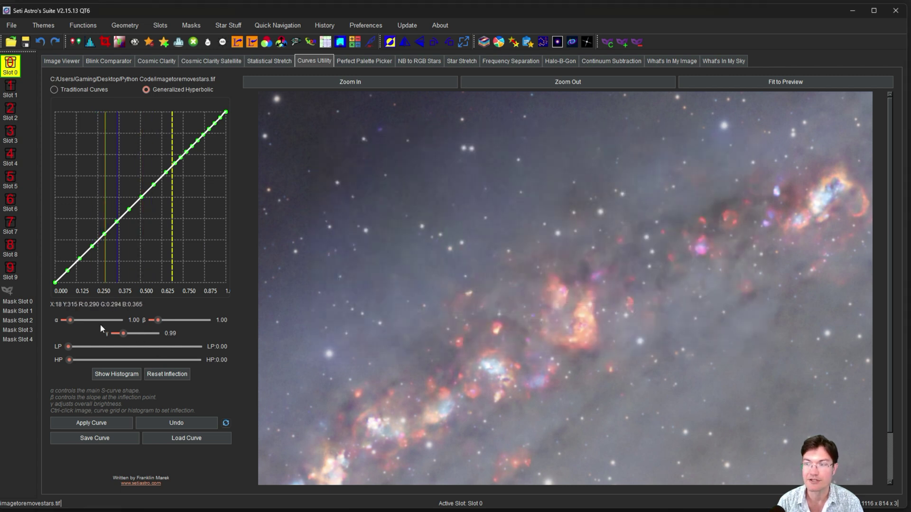
left_click(72, 321)
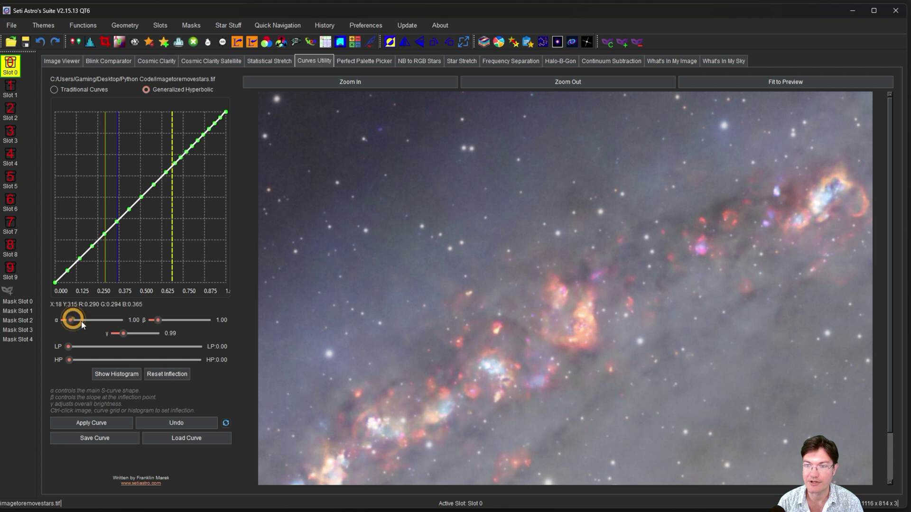
left_click(84, 321)
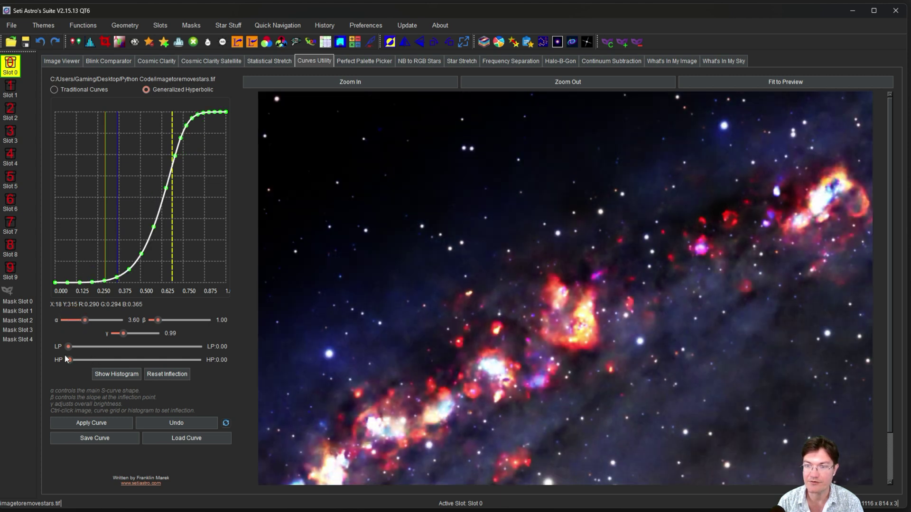
left_click_drag(70, 346, 209, 343)
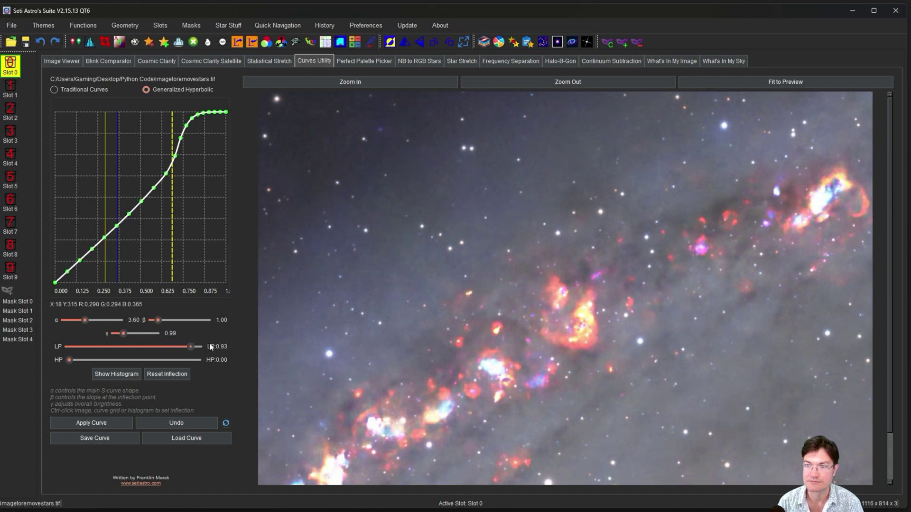
left_click_drag(90, 358, 130, 360)
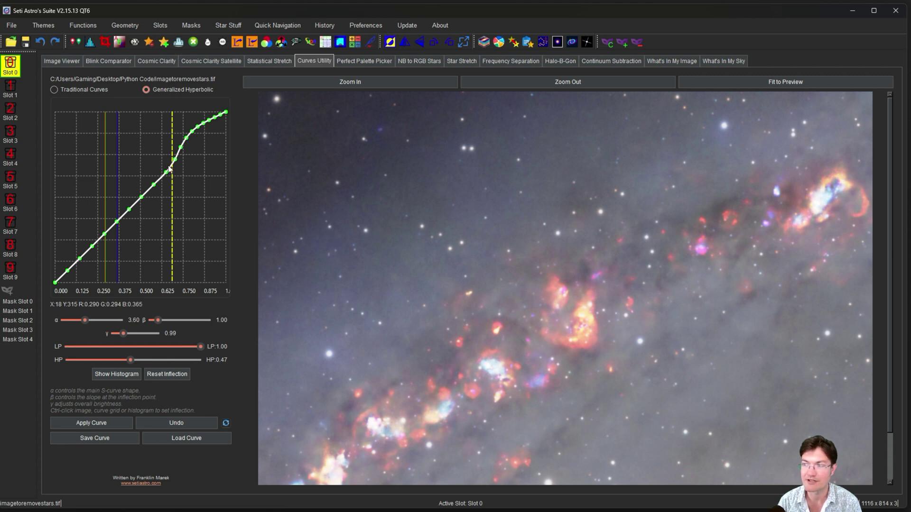
left_click(110, 420)
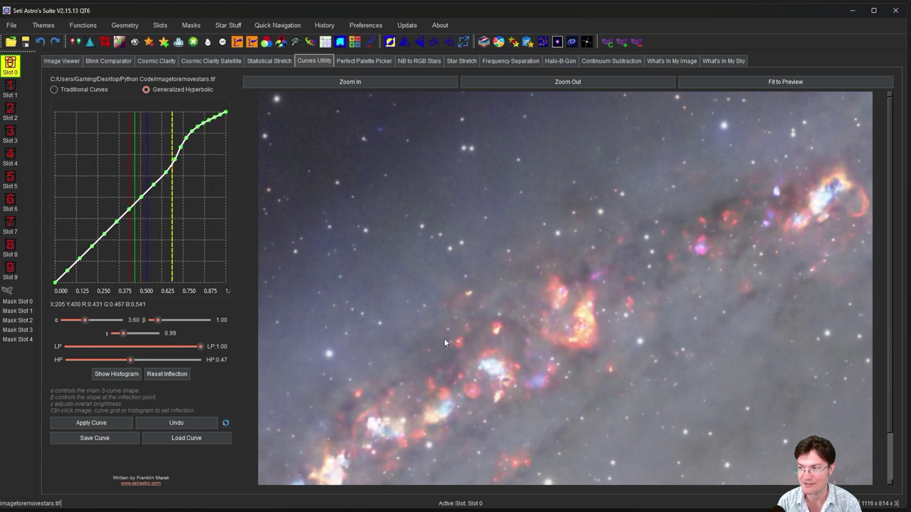
left_click(225, 423)
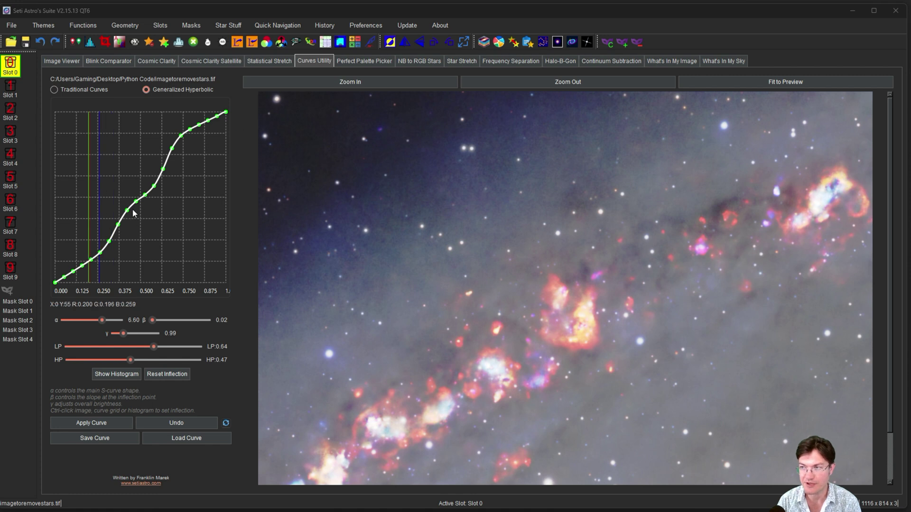
Save the wavy hyperbolic curve as funkycurve.sasc and acknowledge the Curve Saved message
left_click(87, 441)
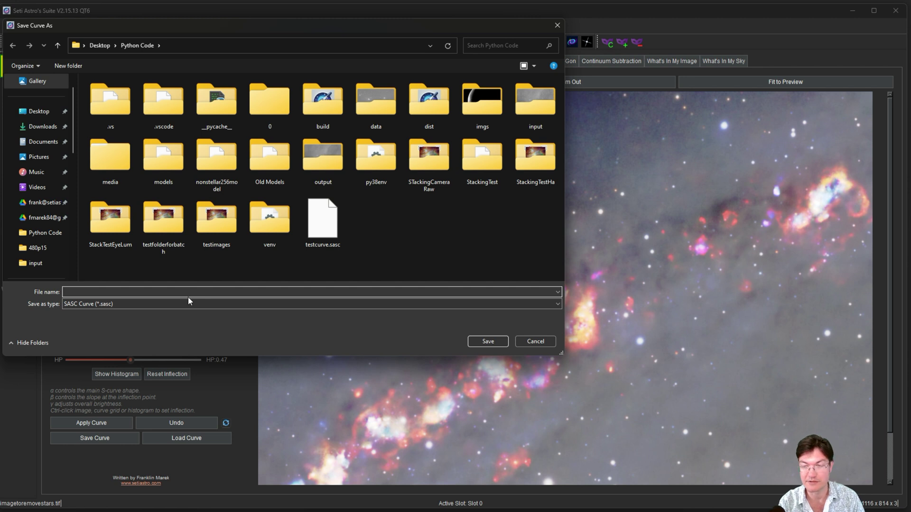
type("funkycurve")
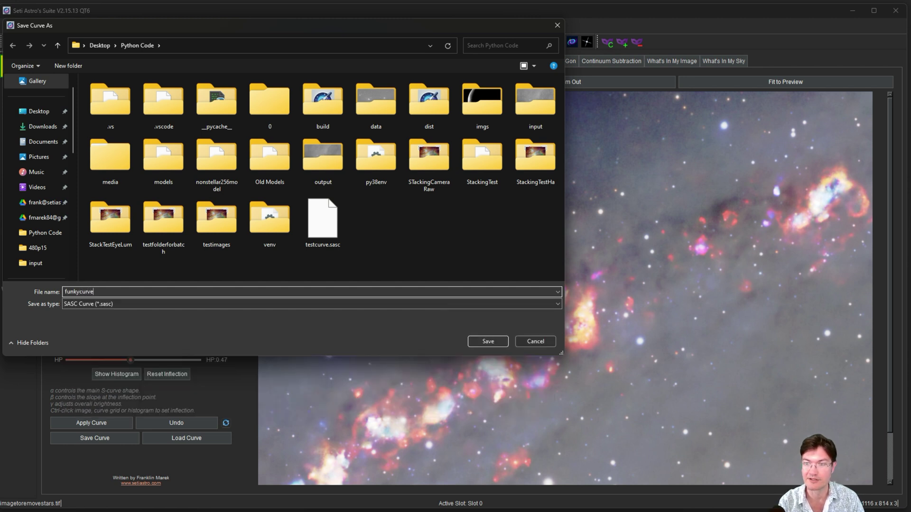
key("Return")
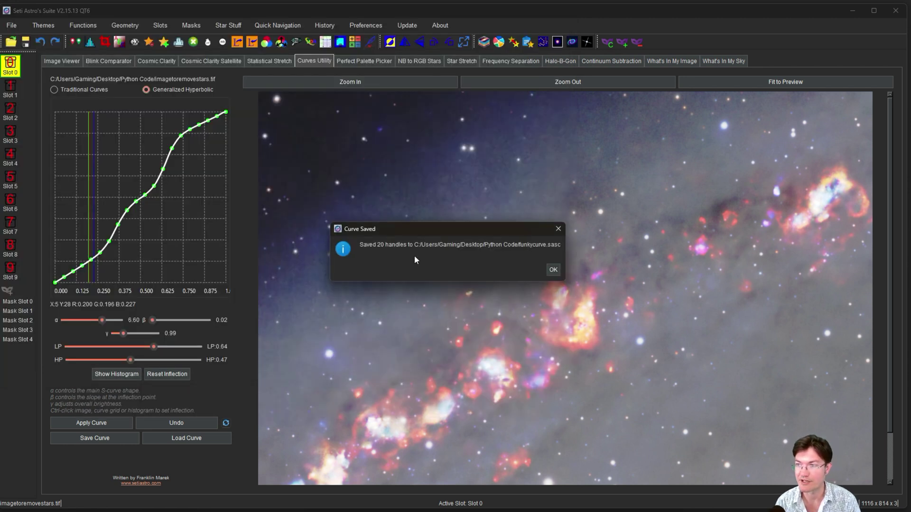
left_click(554, 269)
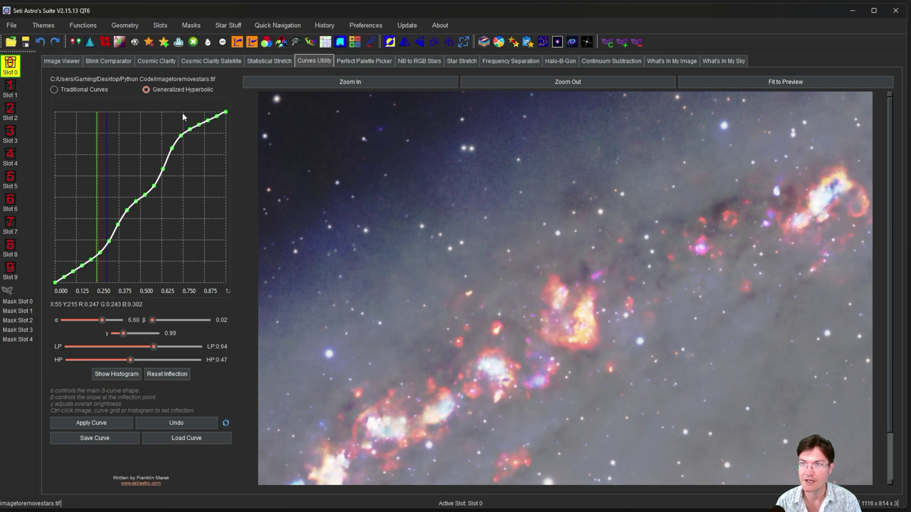
Switch to Traditional Curves and load funkycurve.sasc, acknowledging the Curve Loaded message
left_click(81, 90)
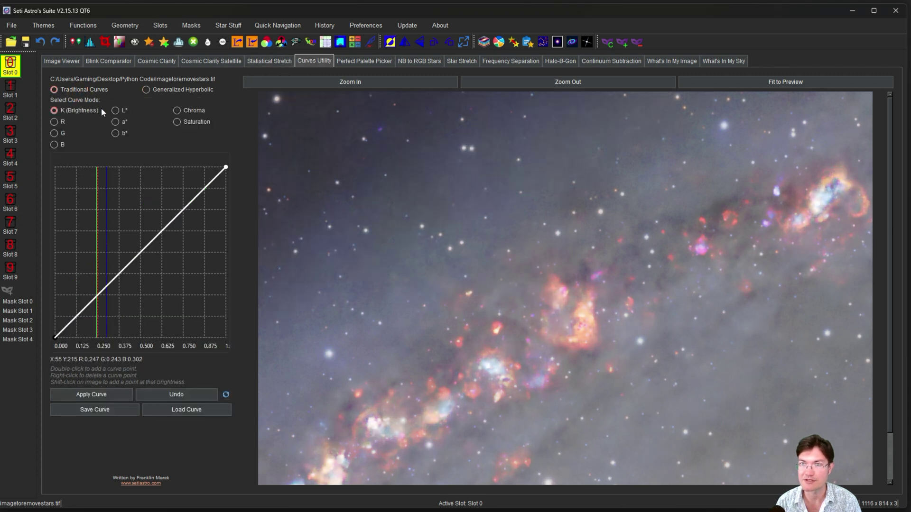
left_click(178, 414)
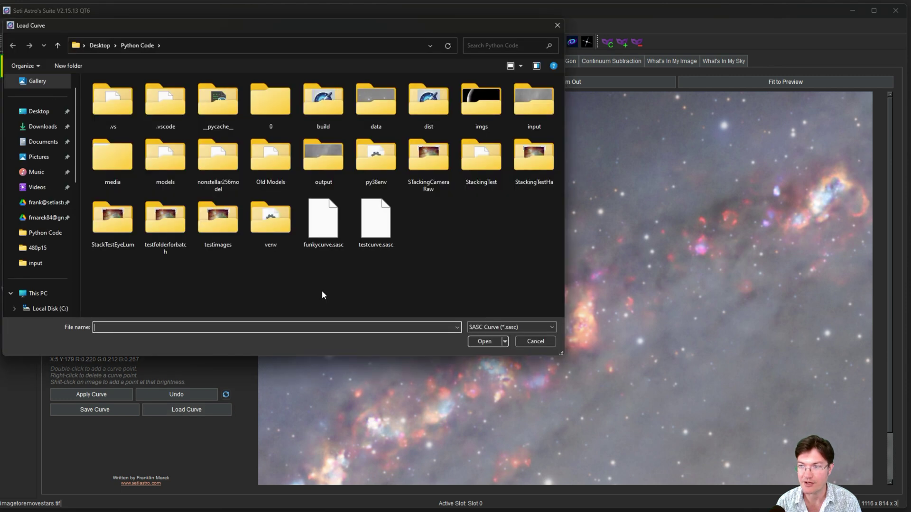
double_click(309, 218)
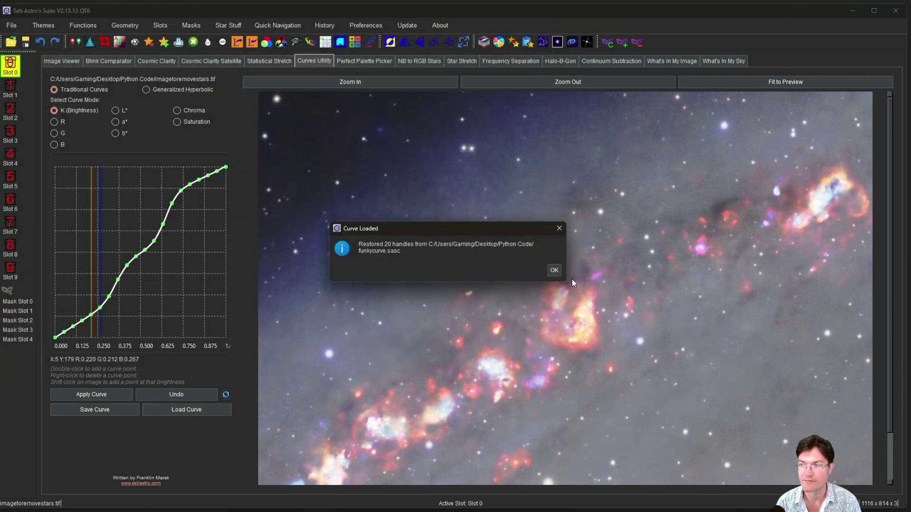
left_click(554, 270)
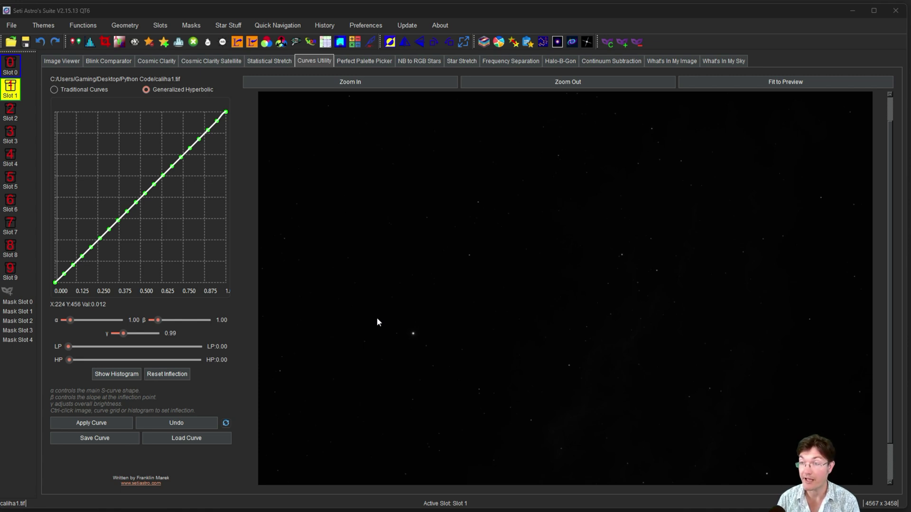
Check the Statistical Stretch tab, then go back to the Curves Utility for caliha1.tif
left_click(259, 59)
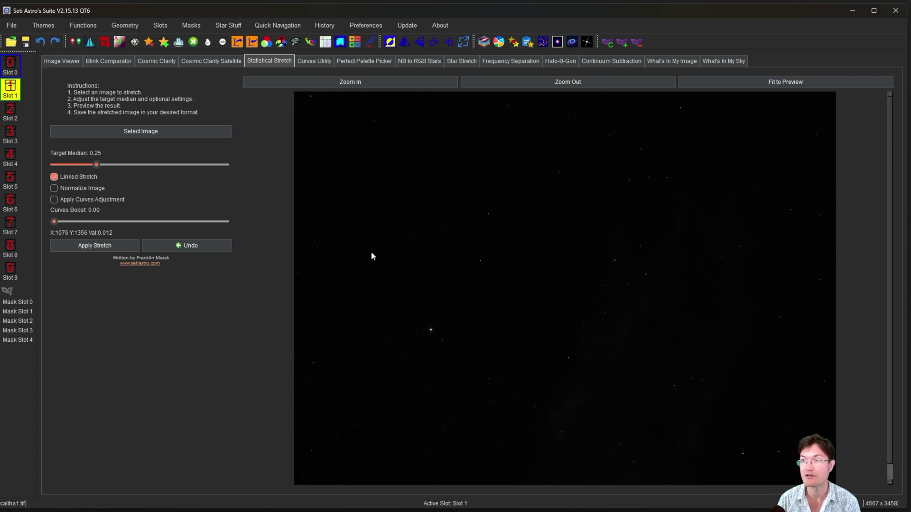
left_click(311, 62)
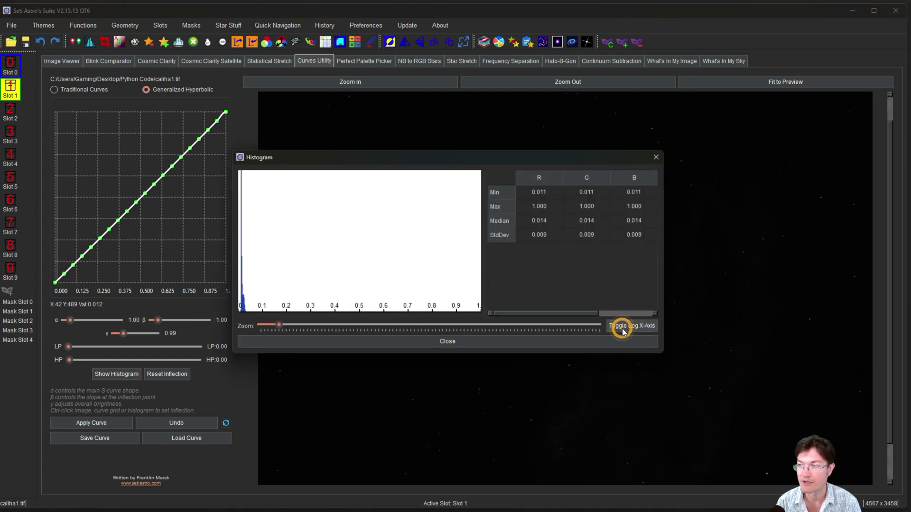
Set the symmetry point to about 0.0118 on the log-scale histogram, then close the histogram
left_click(622, 327)
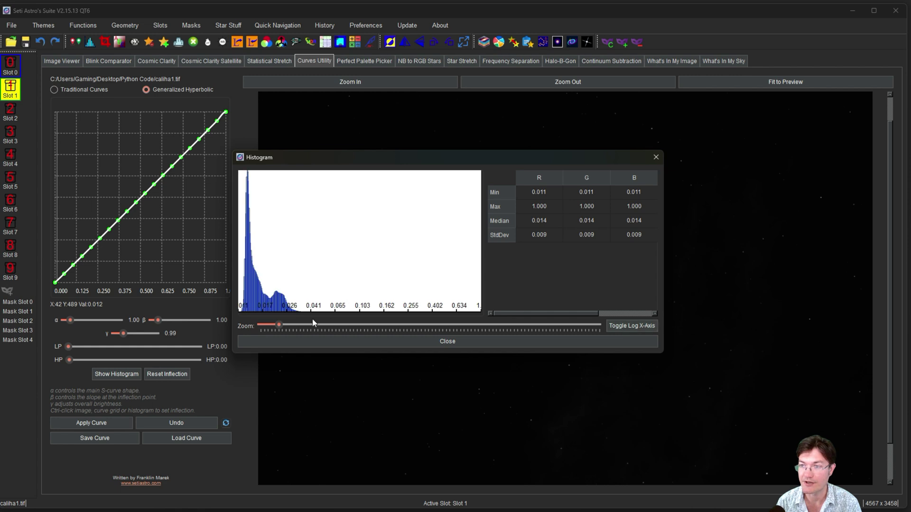
left_click(245, 242, "ctrl")
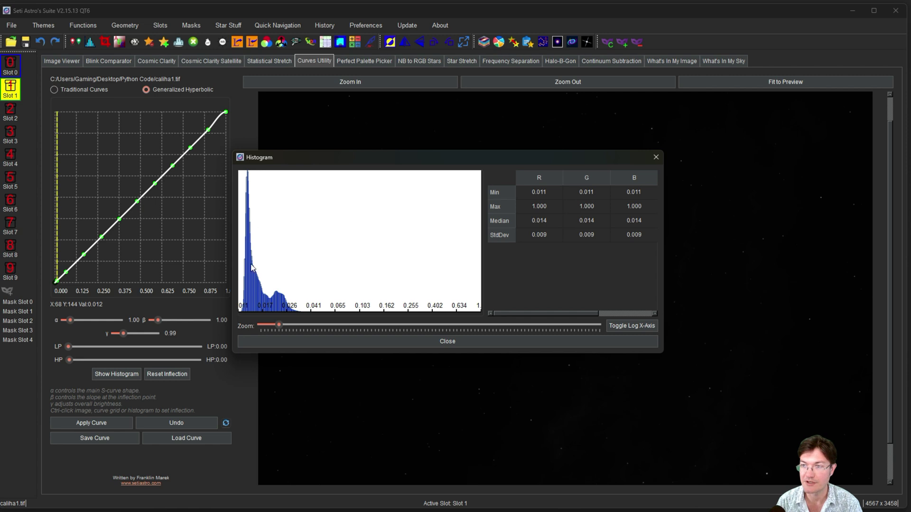
left_click(657, 160)
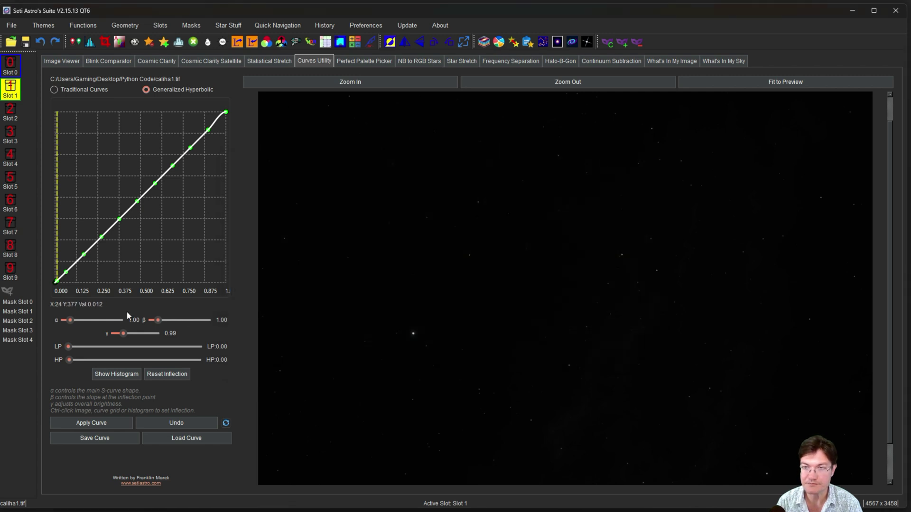
Stretch caliha1.tif with α 5.18, β 3.76 and γ 2.75, and apply the curve
left_click_drag(69, 320, 93, 320)
left_click(158, 320)
left_click_drag(158, 320, 136, 333)
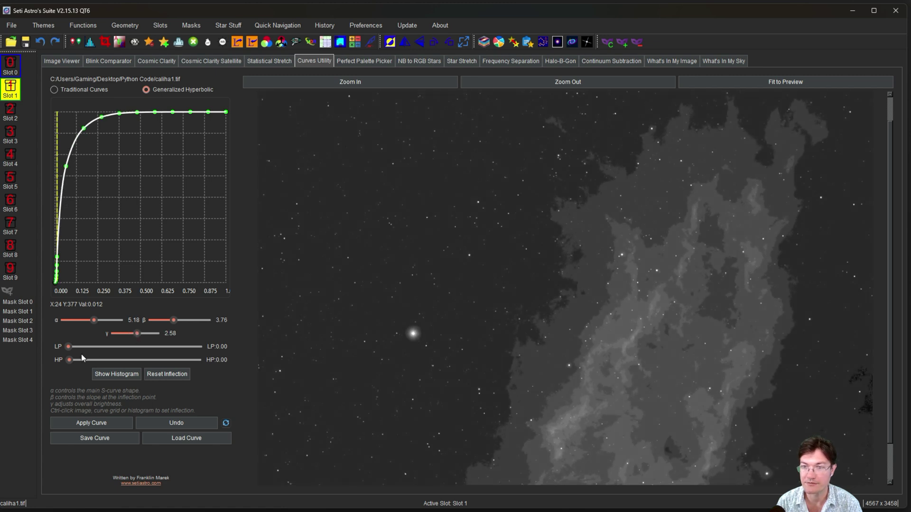
left_click_drag(137, 334, 138, 333)
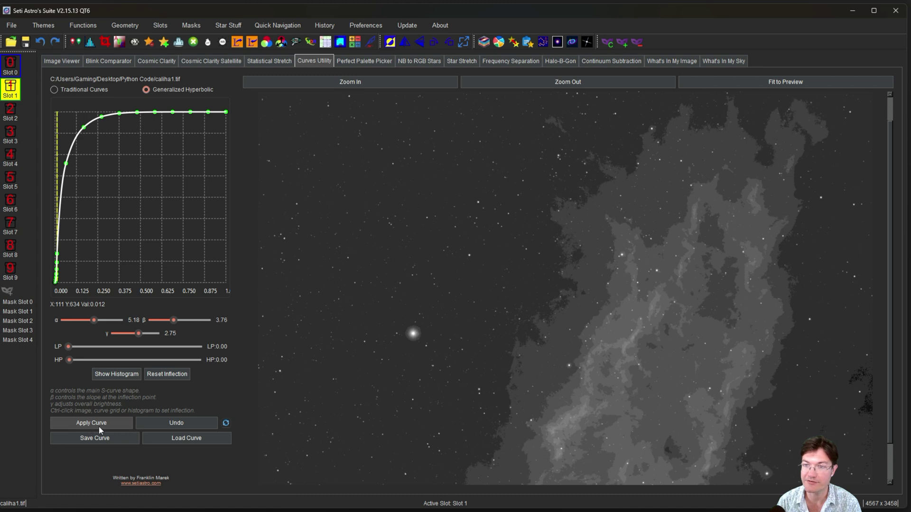
left_click(227, 423)
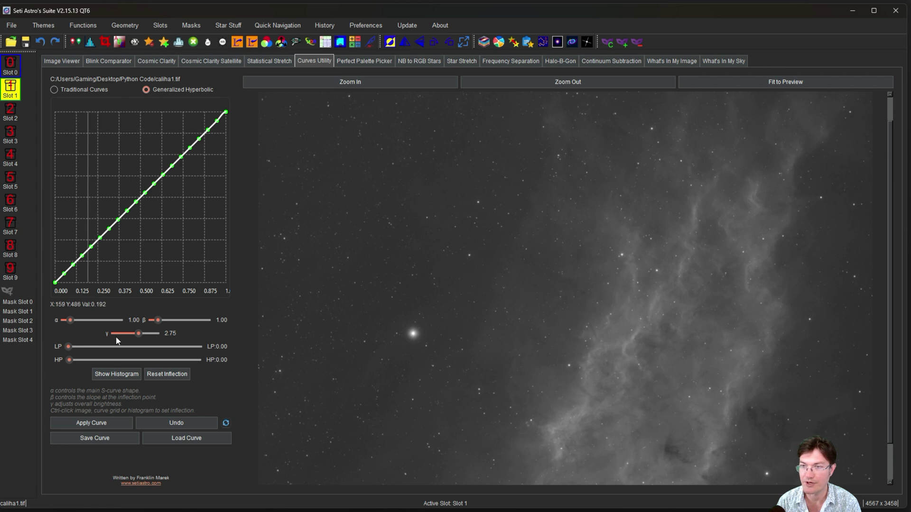
Apply a second curve: γ 0.93, background inflection point, α 2.02, LP 0.29, β 1.36
left_click_drag(128, 332, 123, 333)
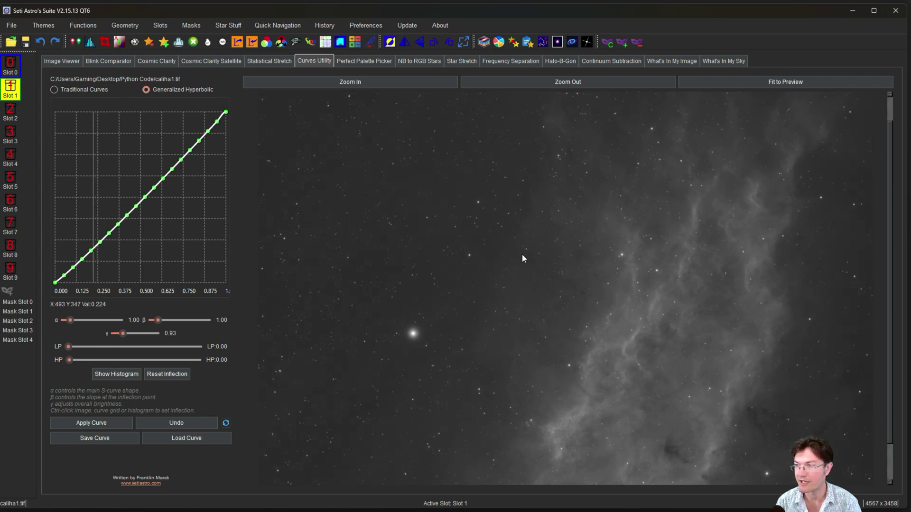
left_click(554, 118, "ctrl")
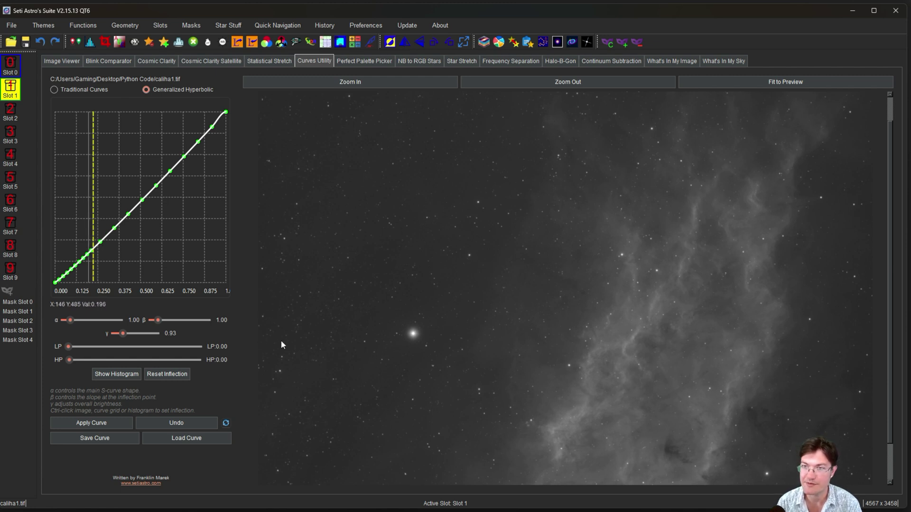
scroll(82, 323, "down", 3)
left_click(81, 321)
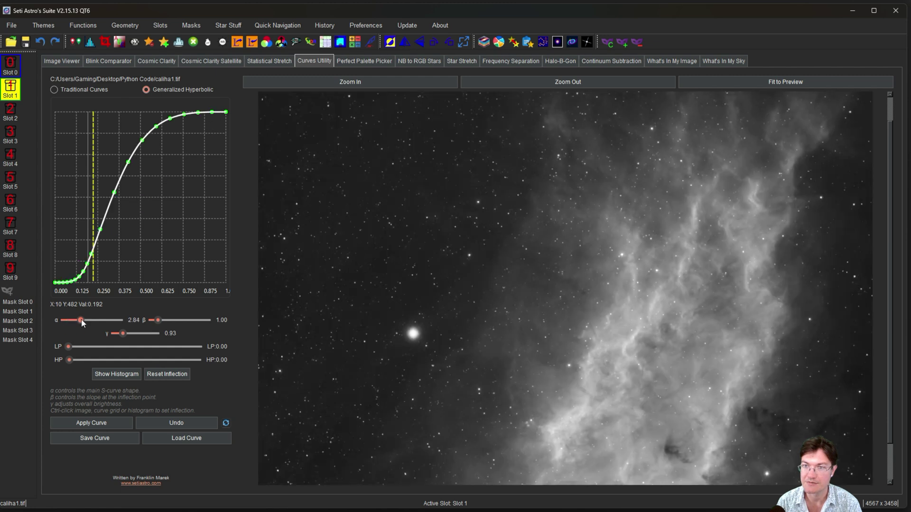
left_click_drag(81, 320, 76, 320)
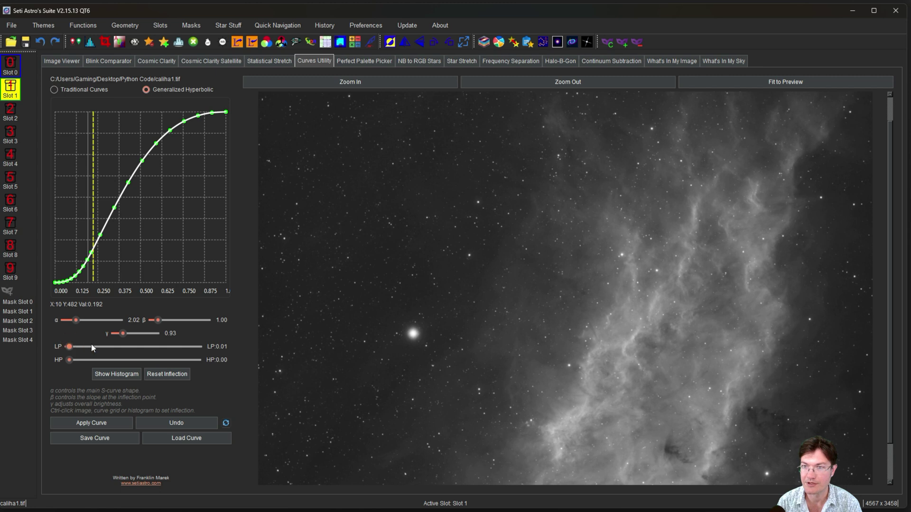
left_click_drag(92, 347, 107, 347)
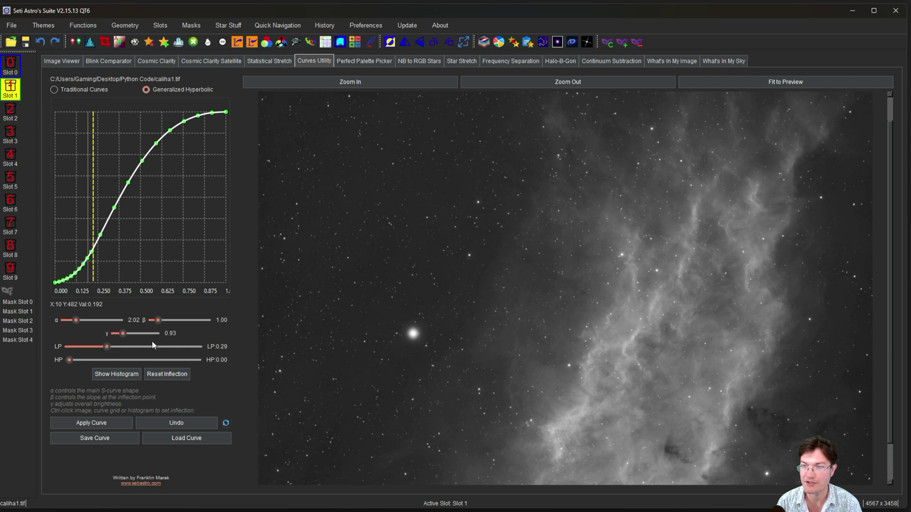
left_click_drag(158, 320, 160, 319)
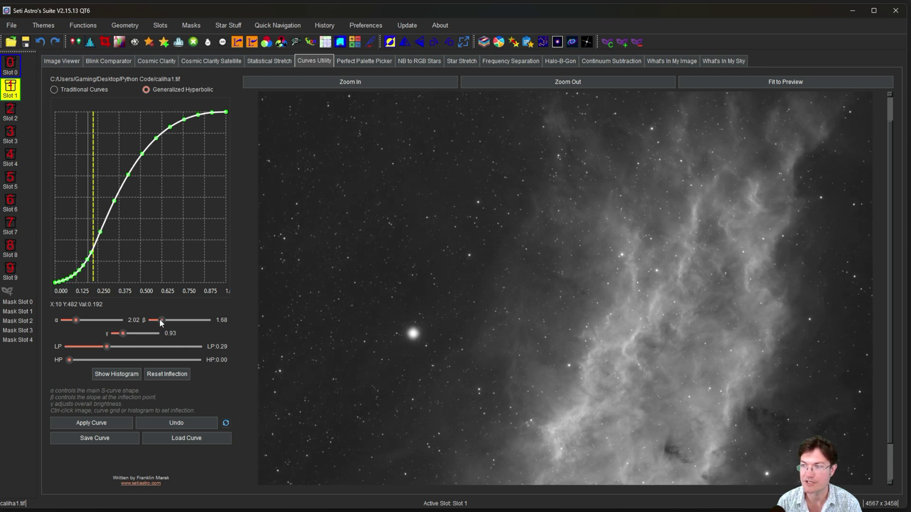
left_click(91, 422)
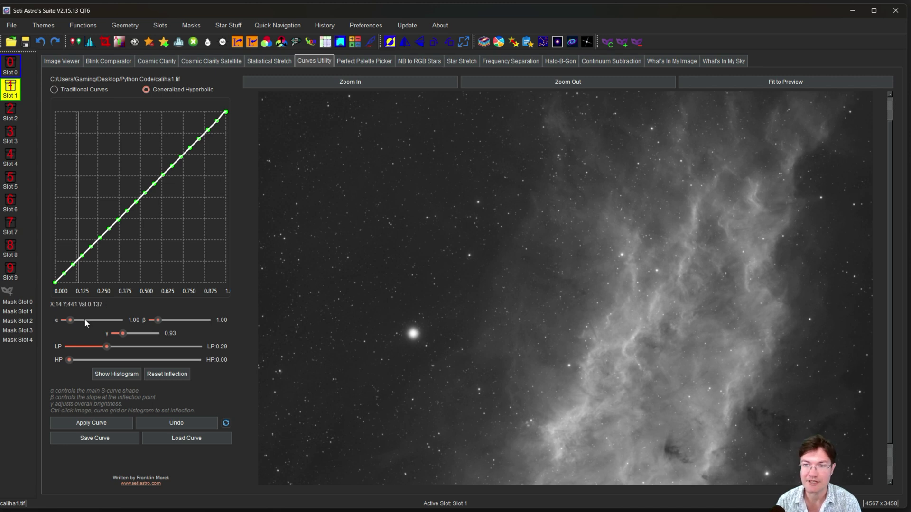
Set the inflection point at 0.5, α to 3.34 and β to 0.02
left_click(141, 216, "ctrl")
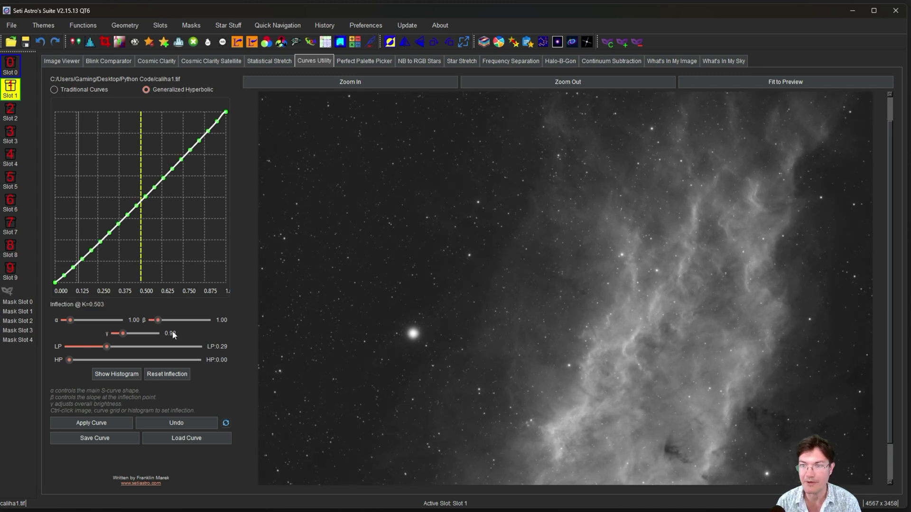
left_click(84, 320)
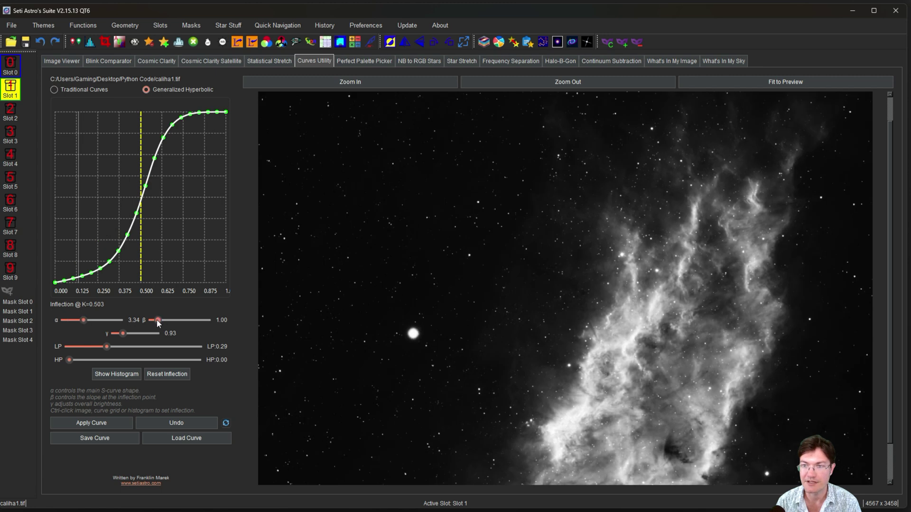
left_click_drag(153, 317, 150, 318)
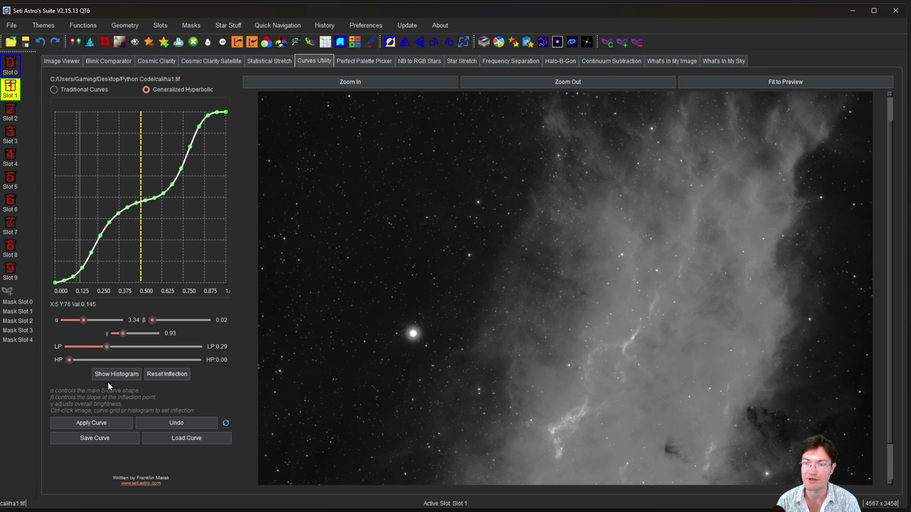
Raise LP to 1.00 so the curve's lower half stays linear
left_click_drag(131, 348, 243, 329)
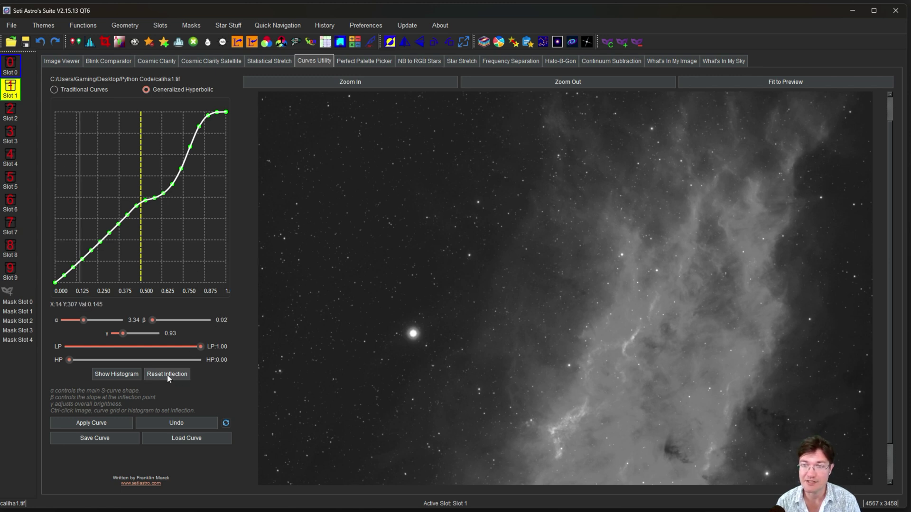
left_click(89, 195, "ctrl")
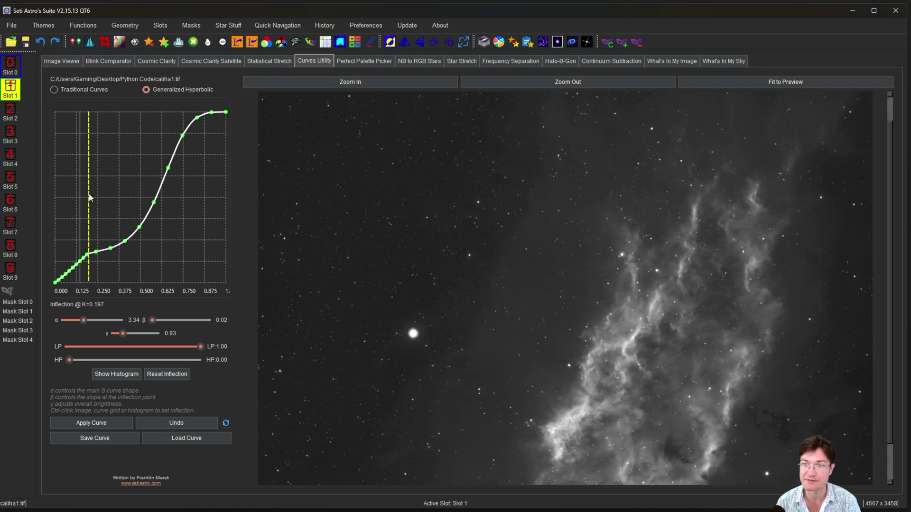
left_click(163, 146, "ctrl")
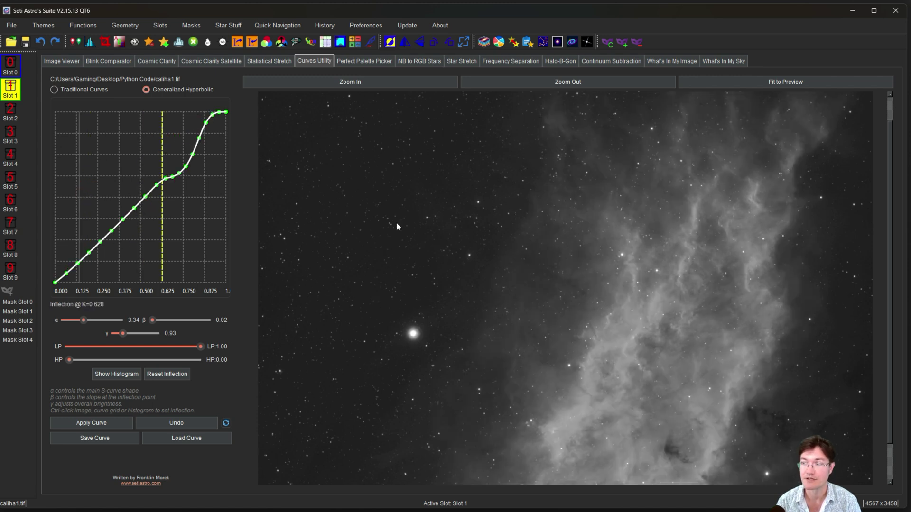
left_click(605, 321, "ctrl")
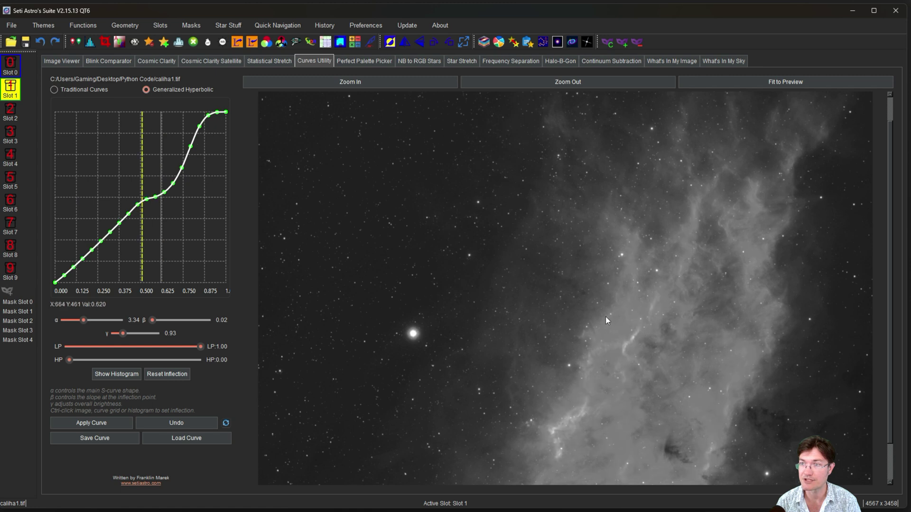
left_click(477, 213, "ctrl")
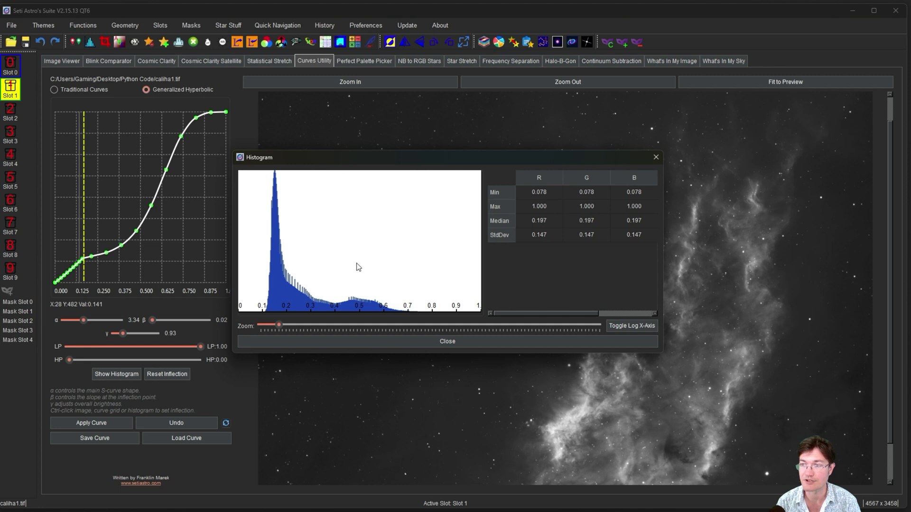
left_click(358, 267, "ctrl")
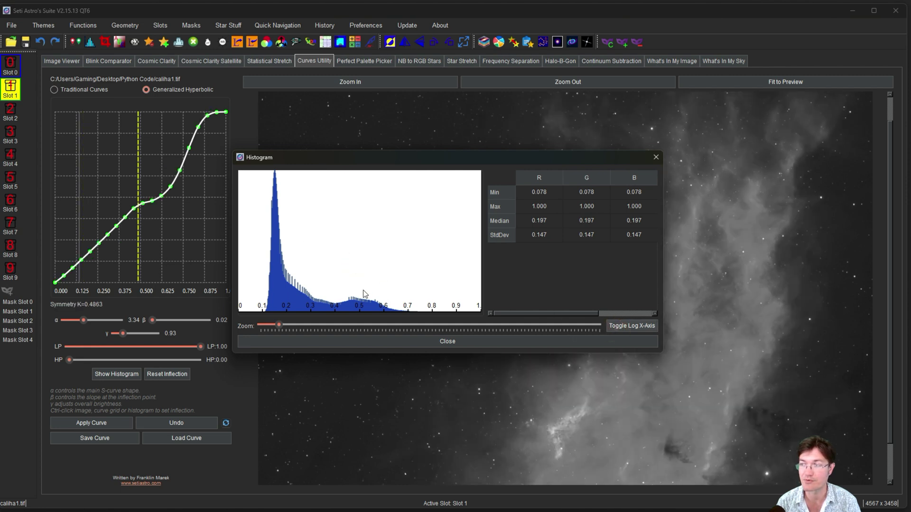
left_click(415, 240, "ctrl")
left_click(273, 341)
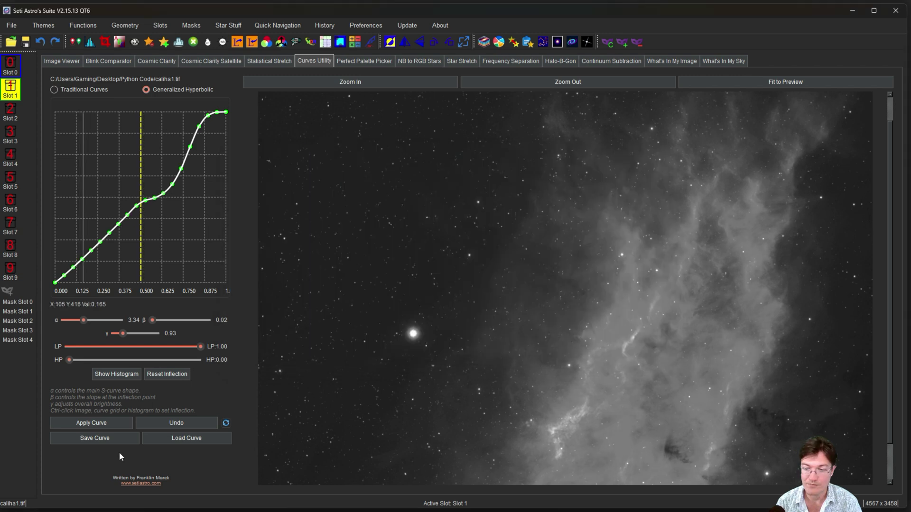